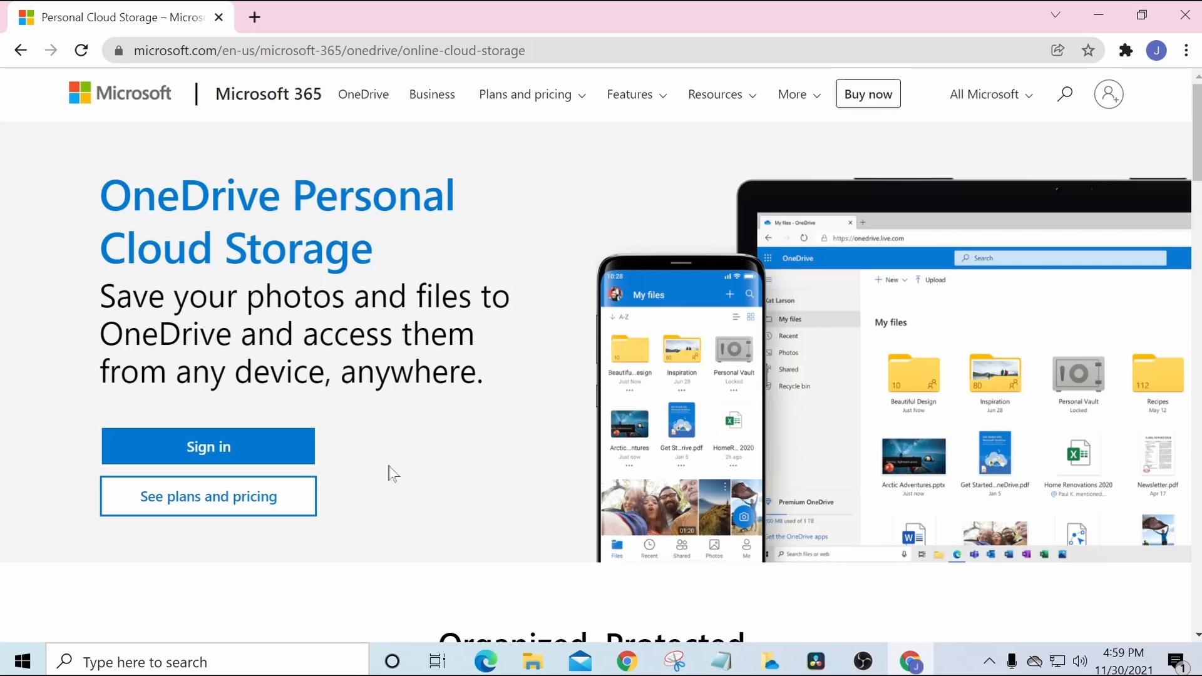
Open the OneDrive plans and pricing comparison and review the plans for home.
click(259, 501)
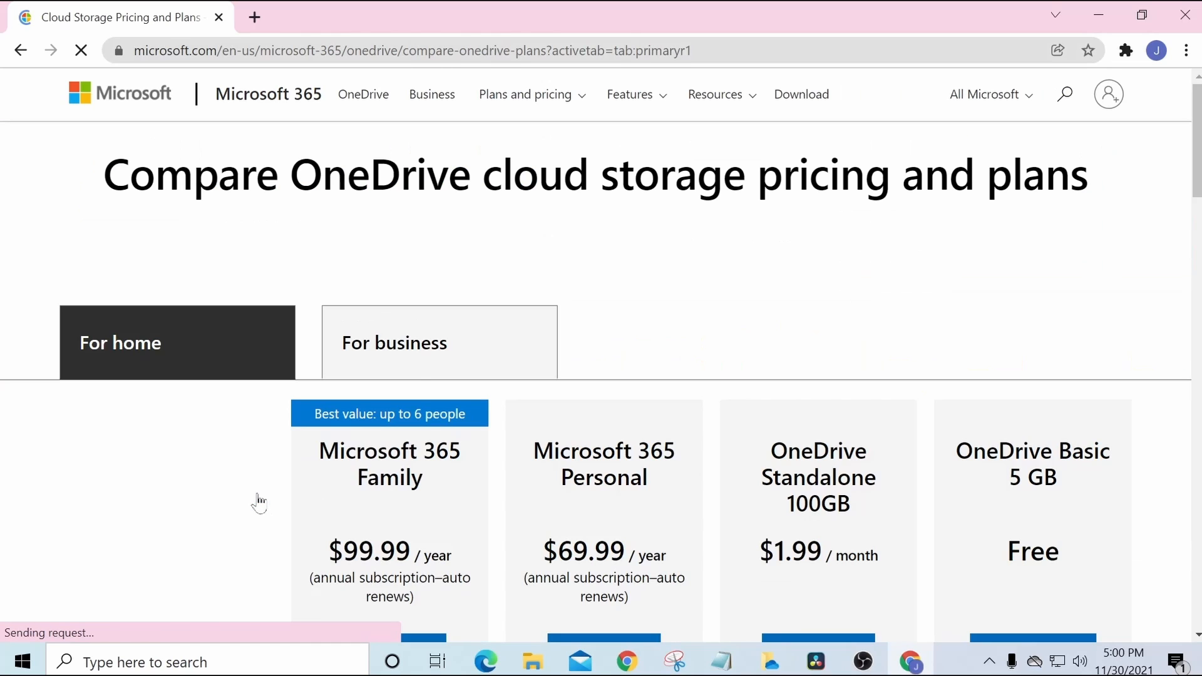
scroll(701, 306, down, 3)
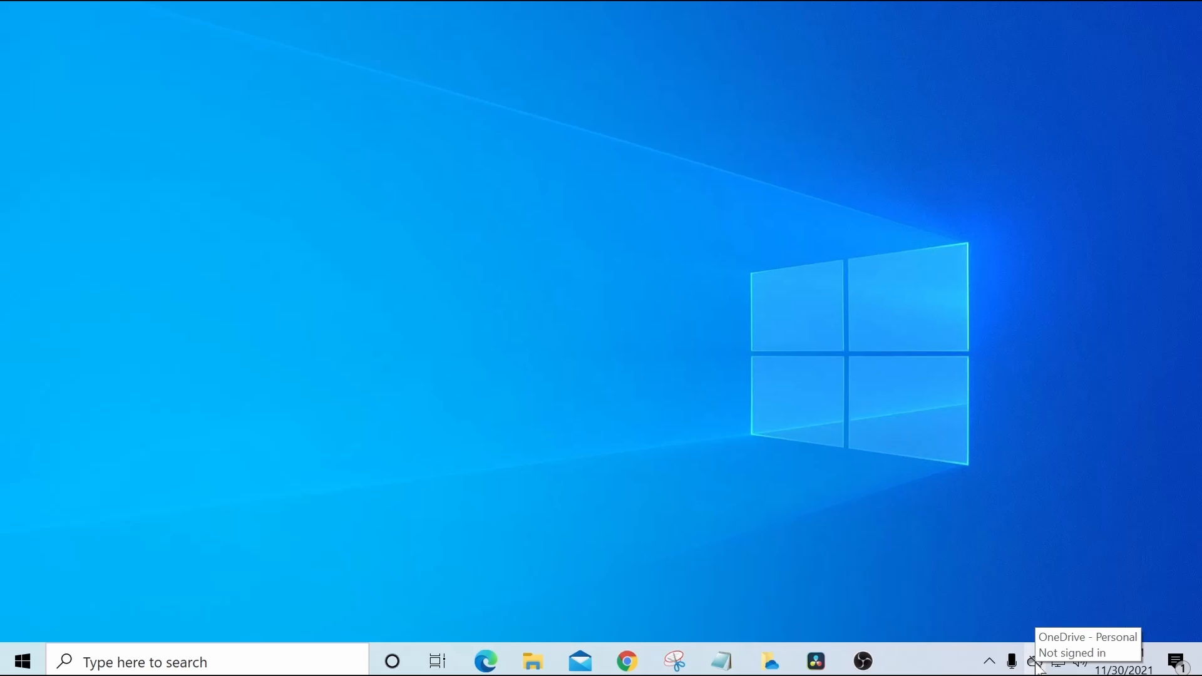
click(1035, 662)
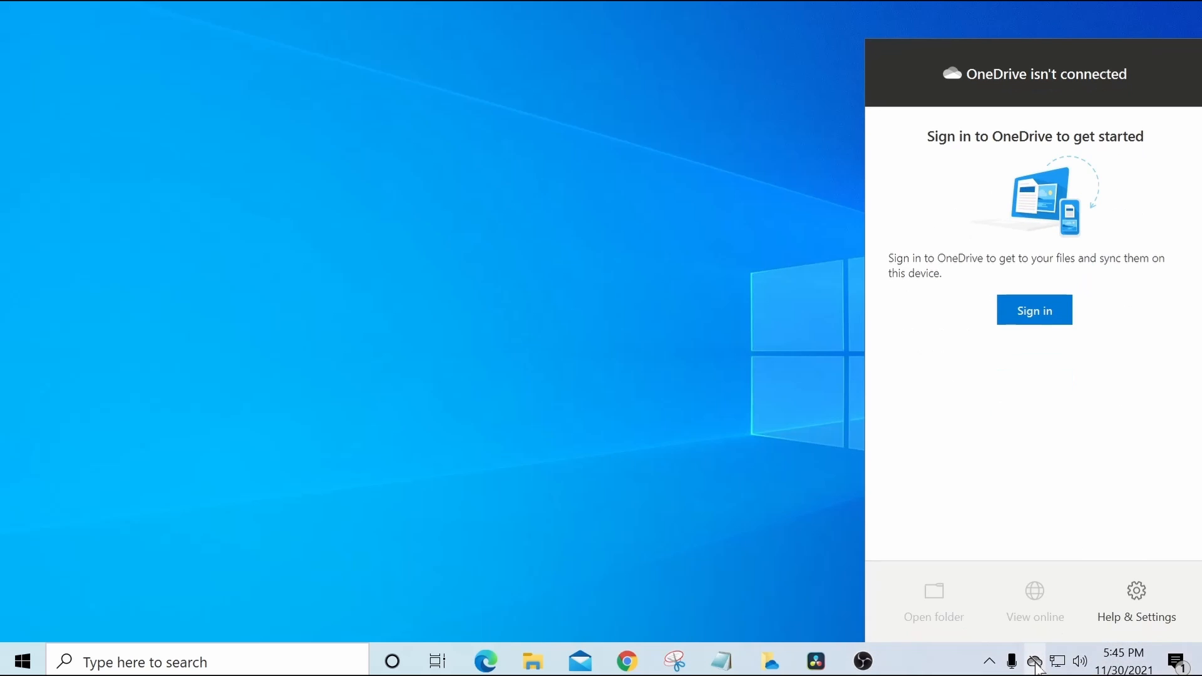
click(1018, 308)
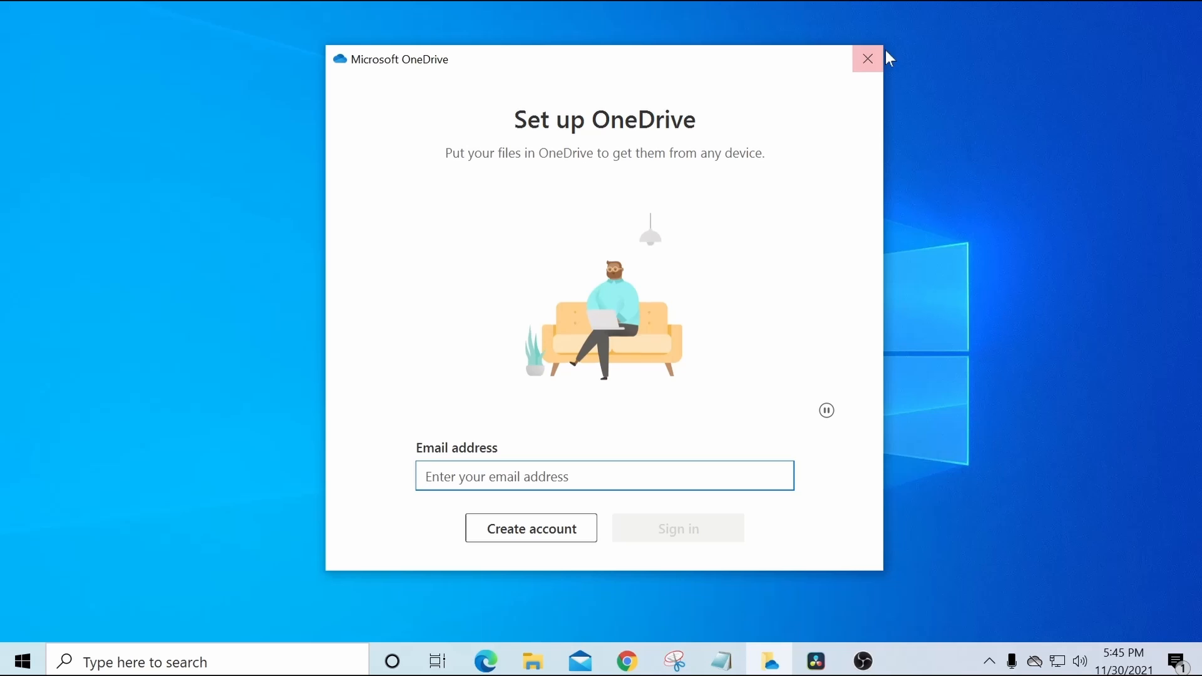
click(863, 57)
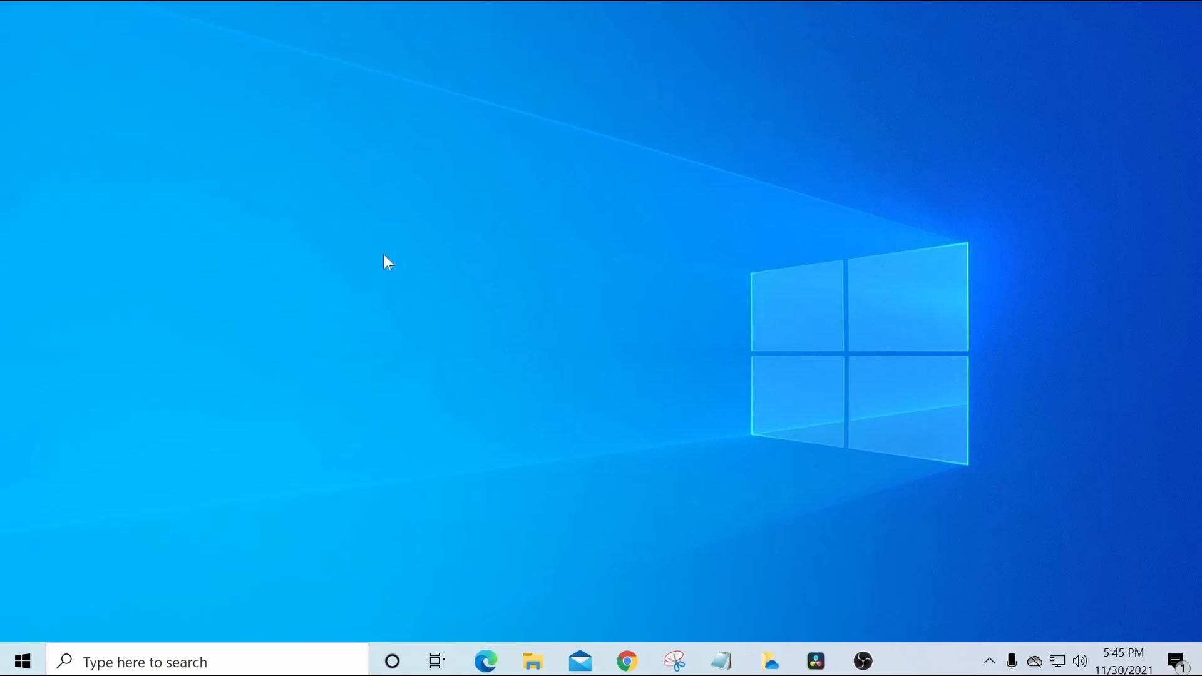
Launch the OneDrive desktop app from the group of Office apps.
click(22, 662)
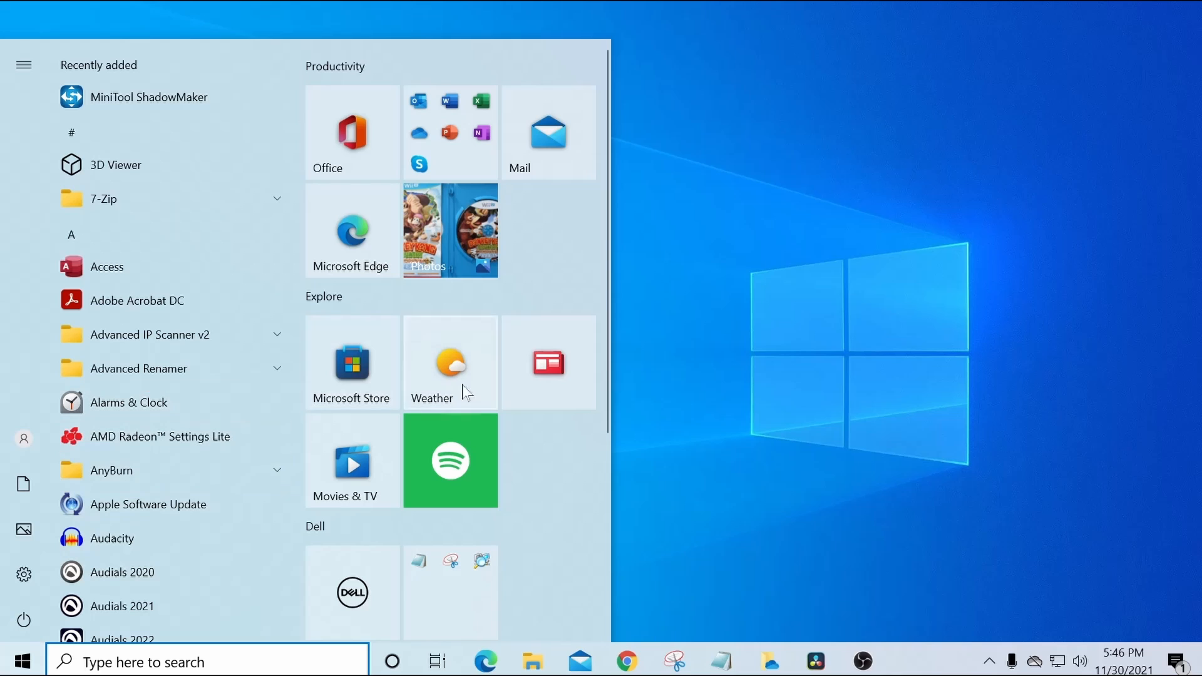
click(453, 163)
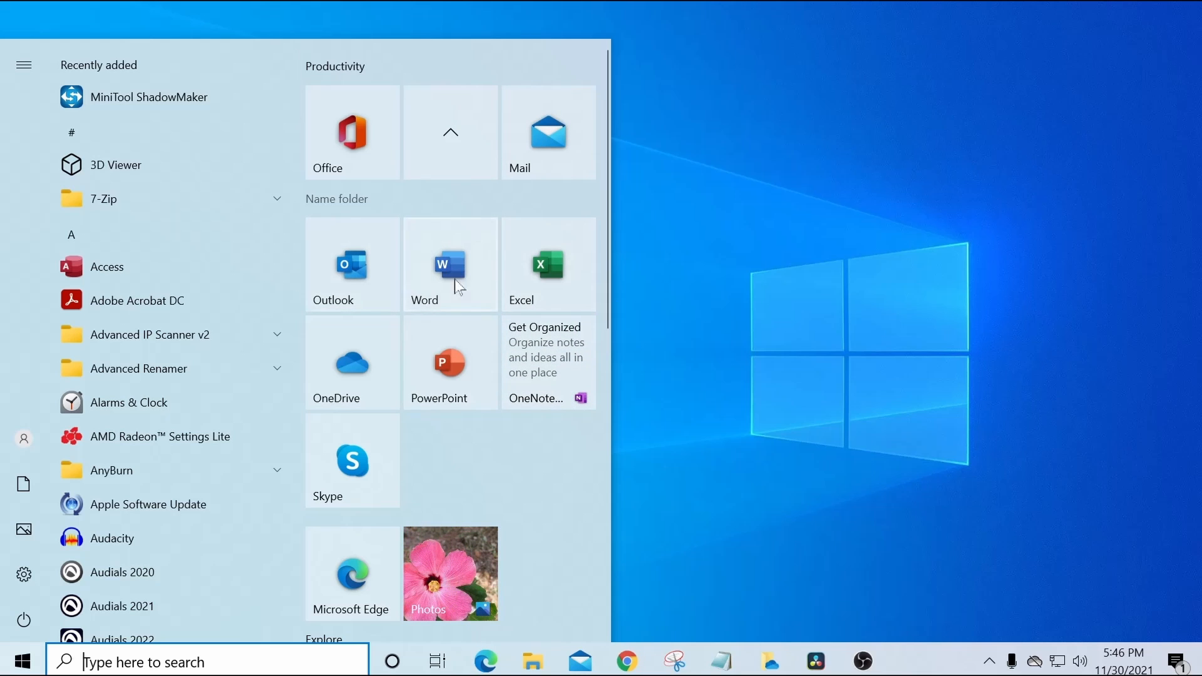
click(338, 372)
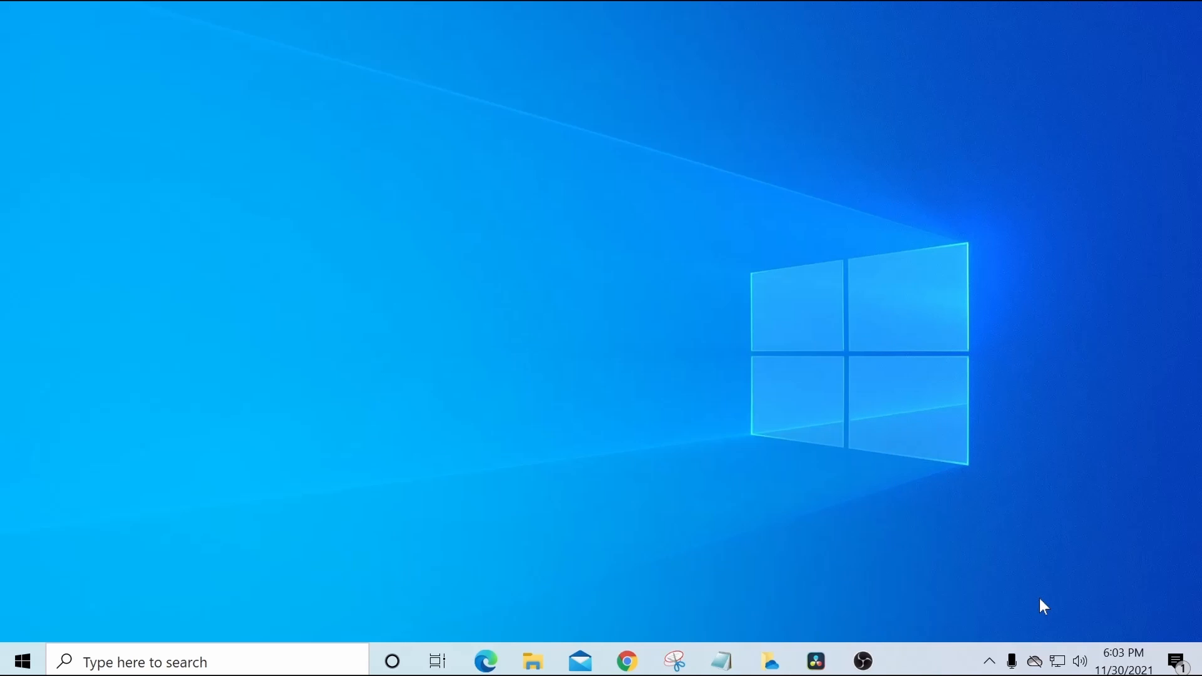
Start OneDrive setup and sign in with the account's email address and password.
click(1035, 660)
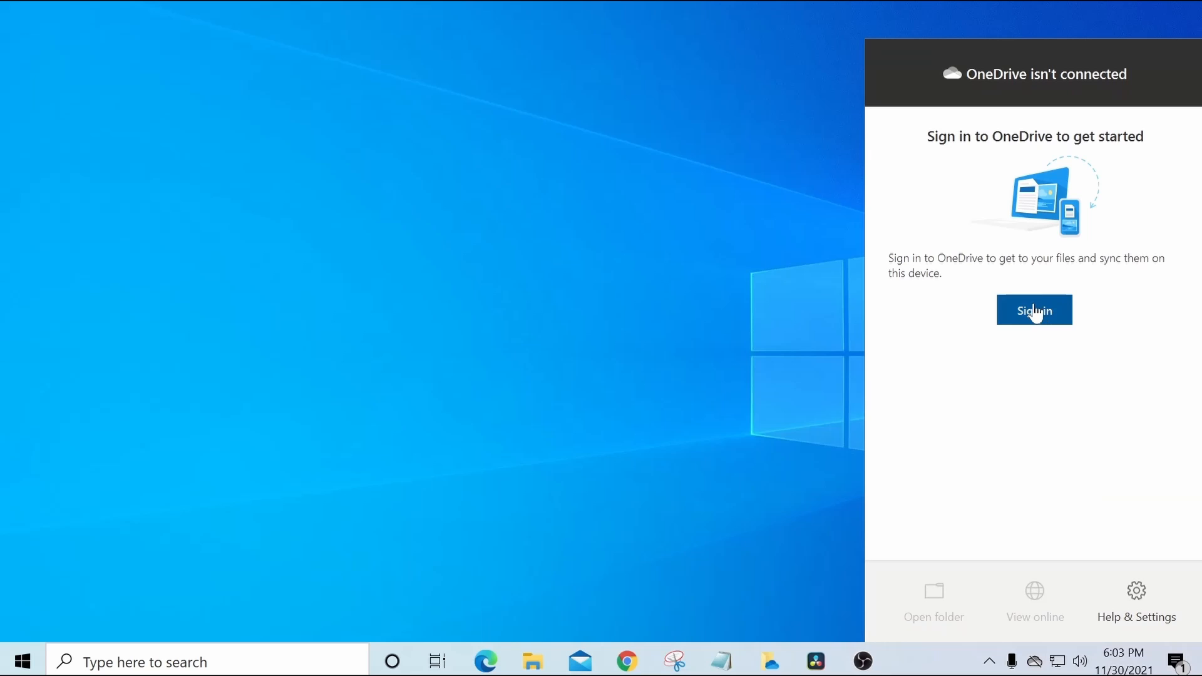
click(1035, 311)
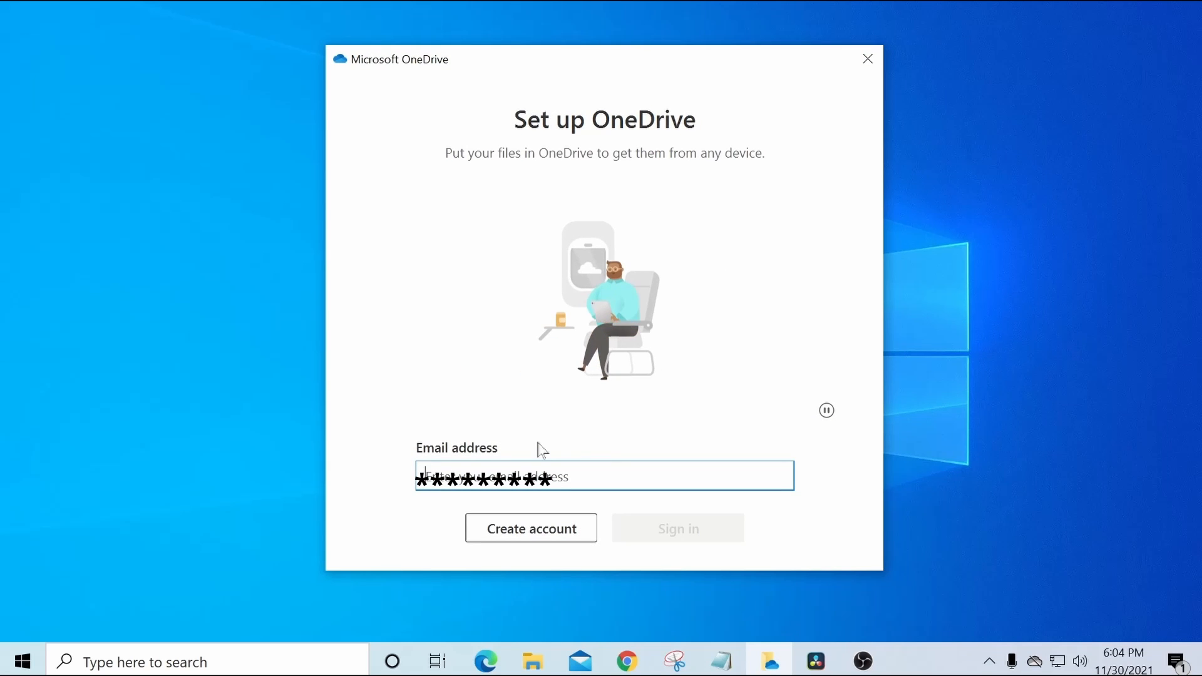
key(ctrl+v)
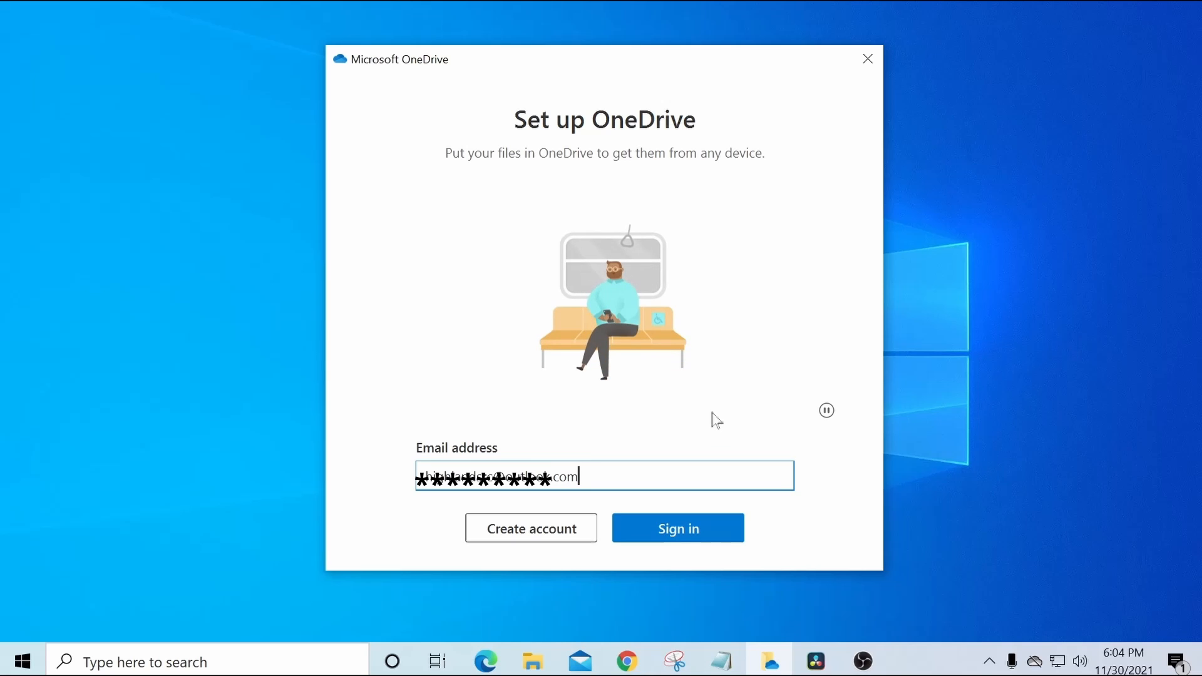
click(661, 530)
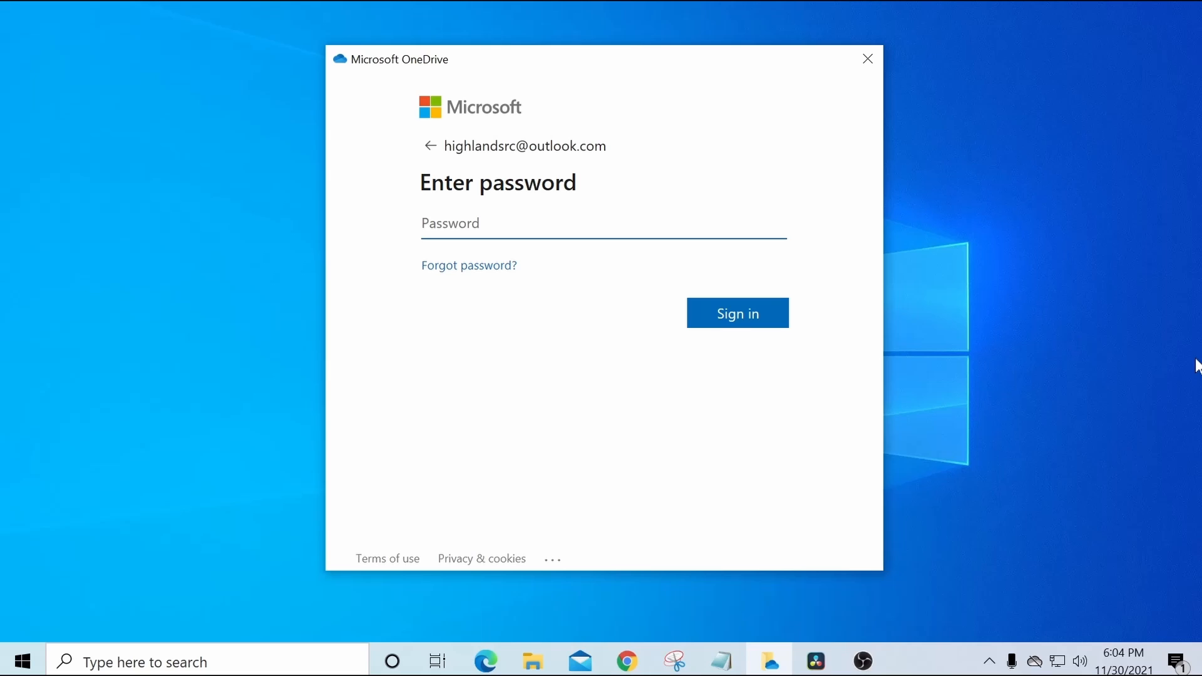
text(*********)
click(755, 313)
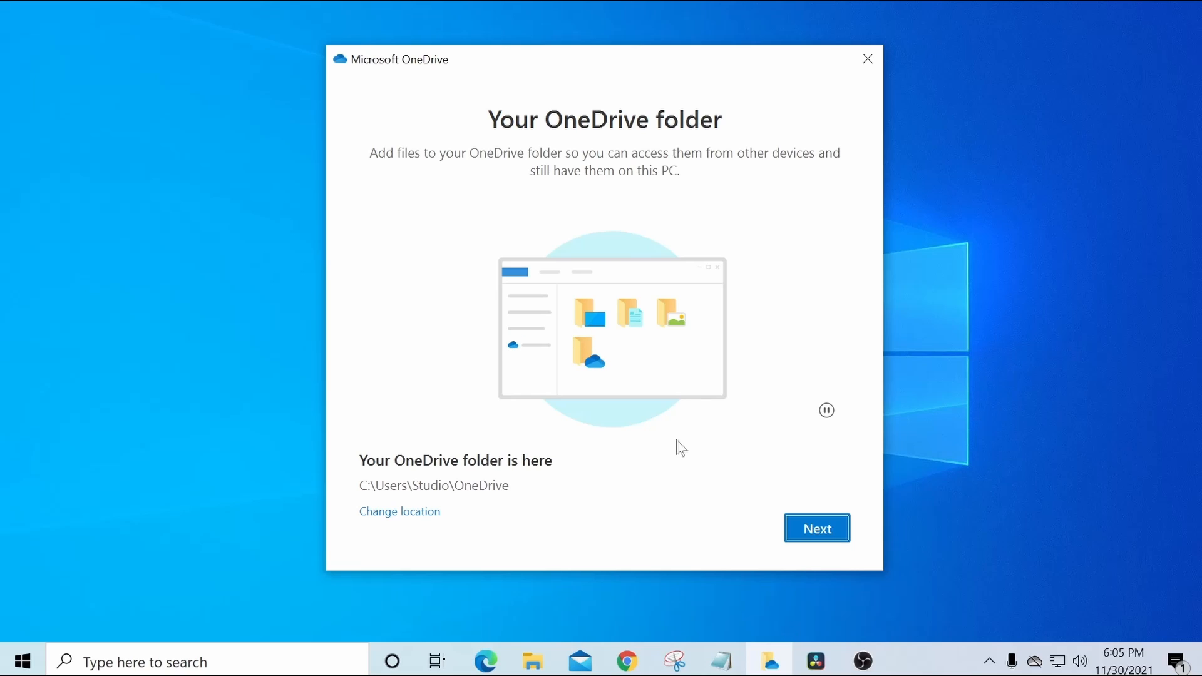
Accept the proposed OneDrive location, reuse the folder that already exists on this PC, and decline the Microsoft 365 Personal upgrade.
click(815, 529)
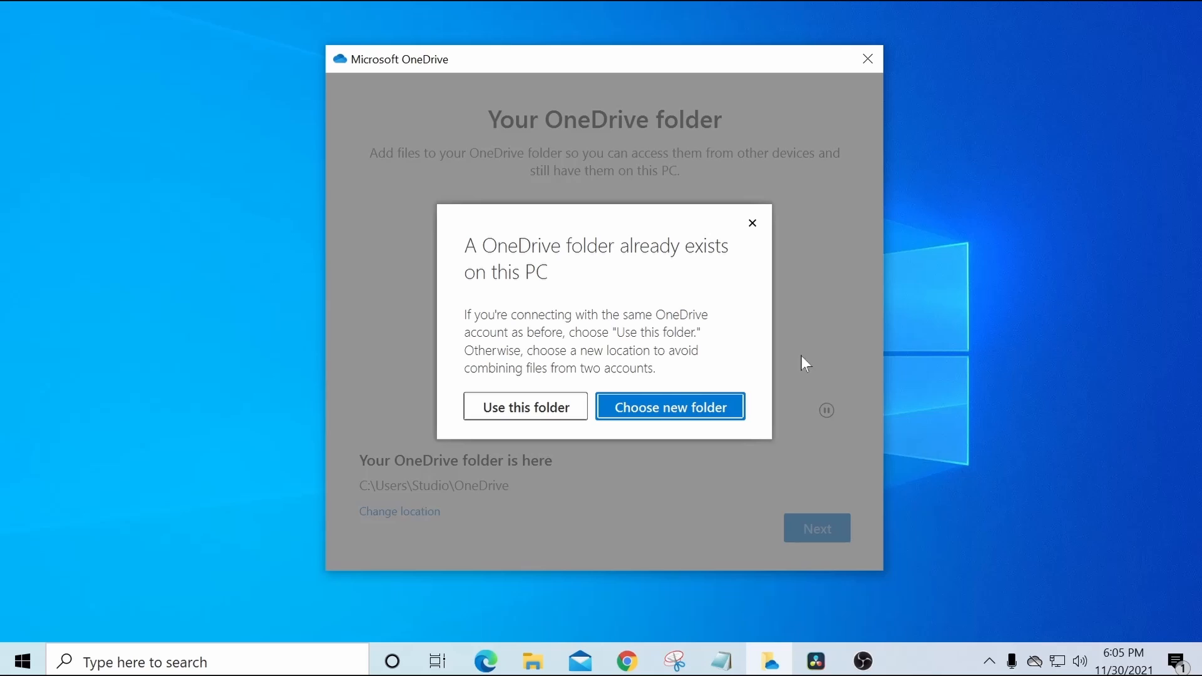
click(509, 408)
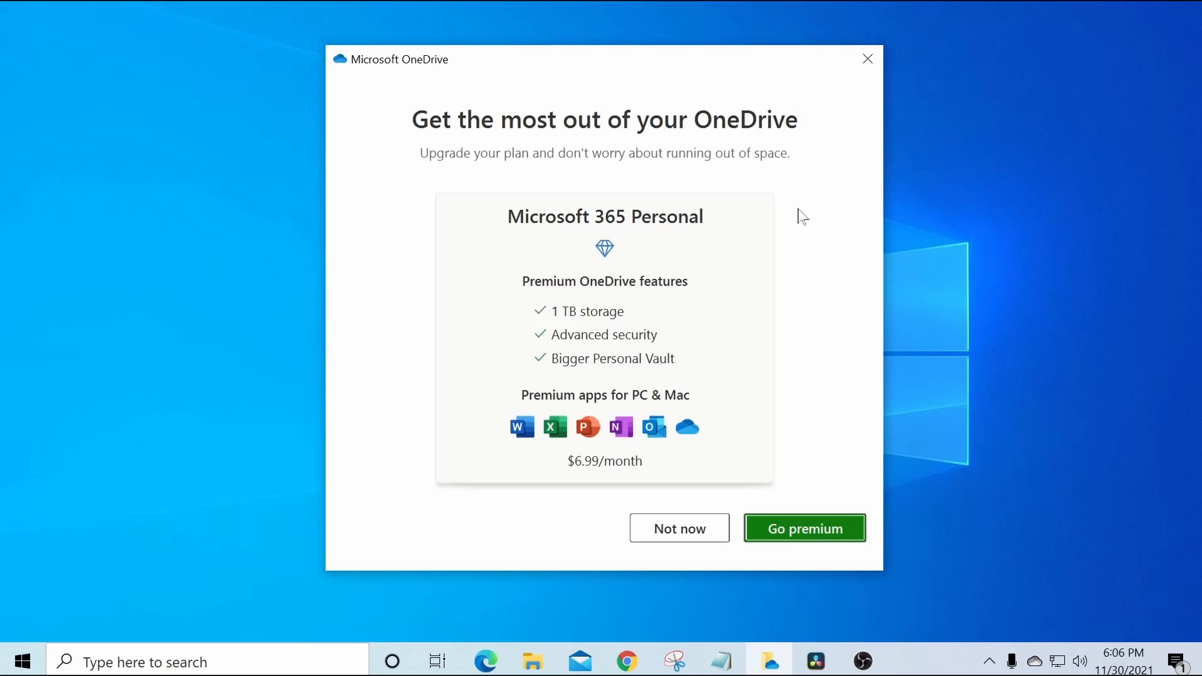
click(663, 529)
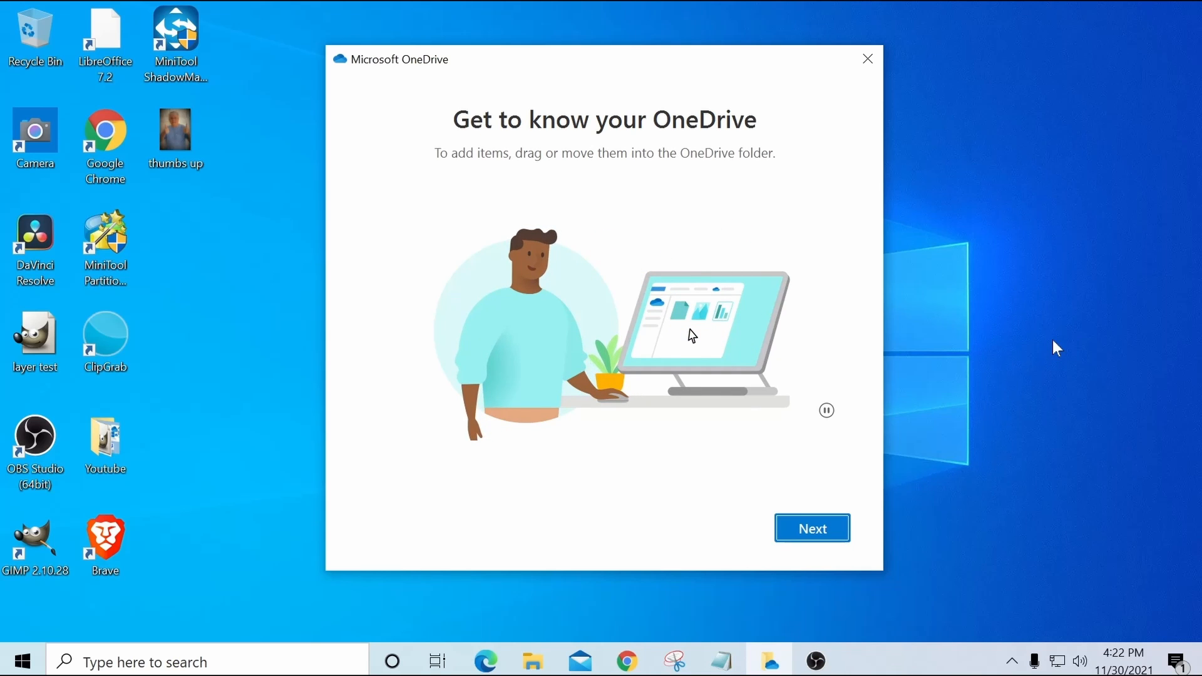
Go through the OneDrive introduction pages, postpone getting the mobile app, and finish setup by opening the OneDrive folder.
click(814, 531)
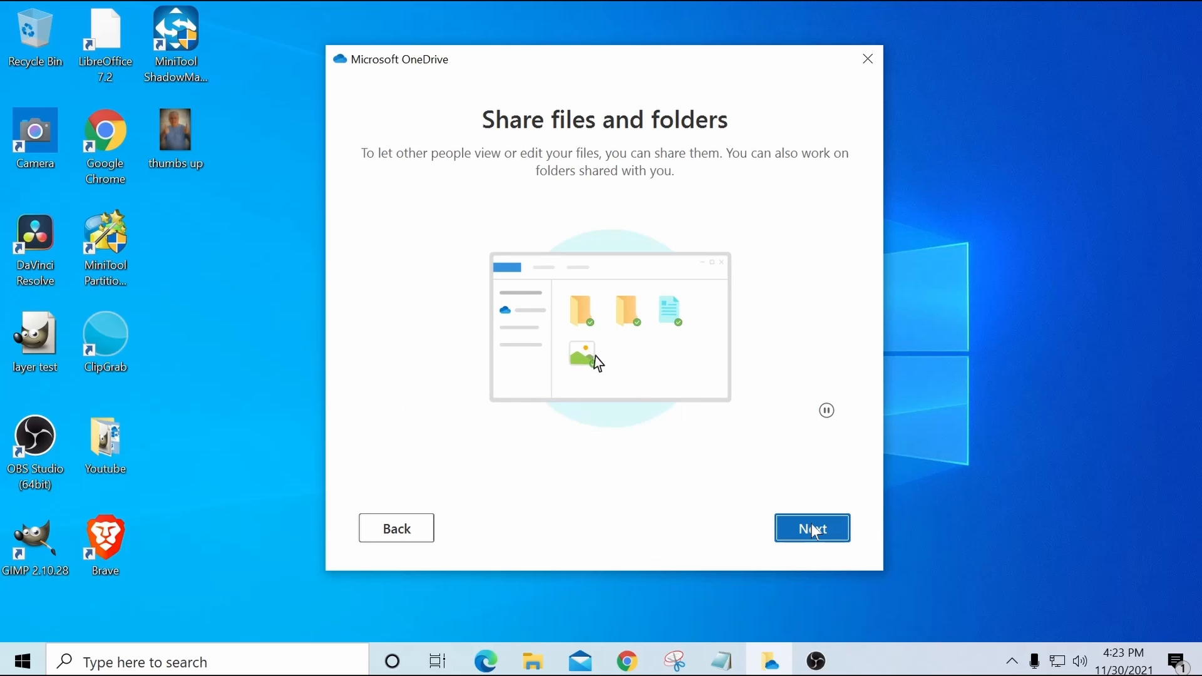
click(814, 531)
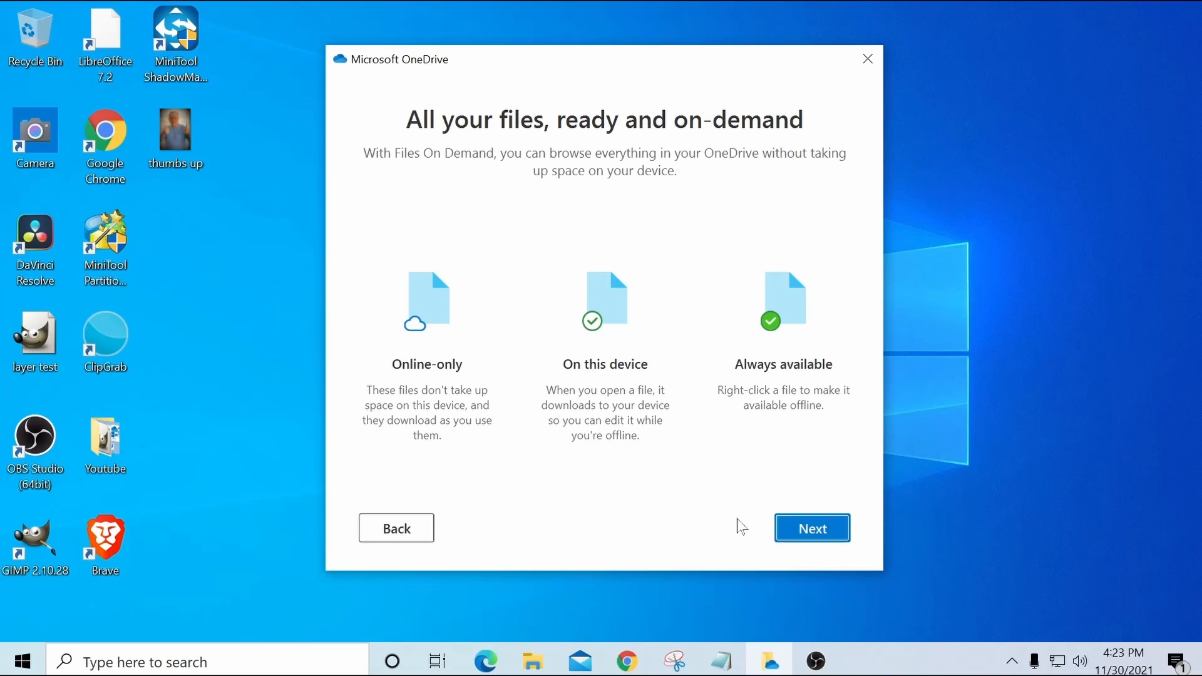
click(810, 530)
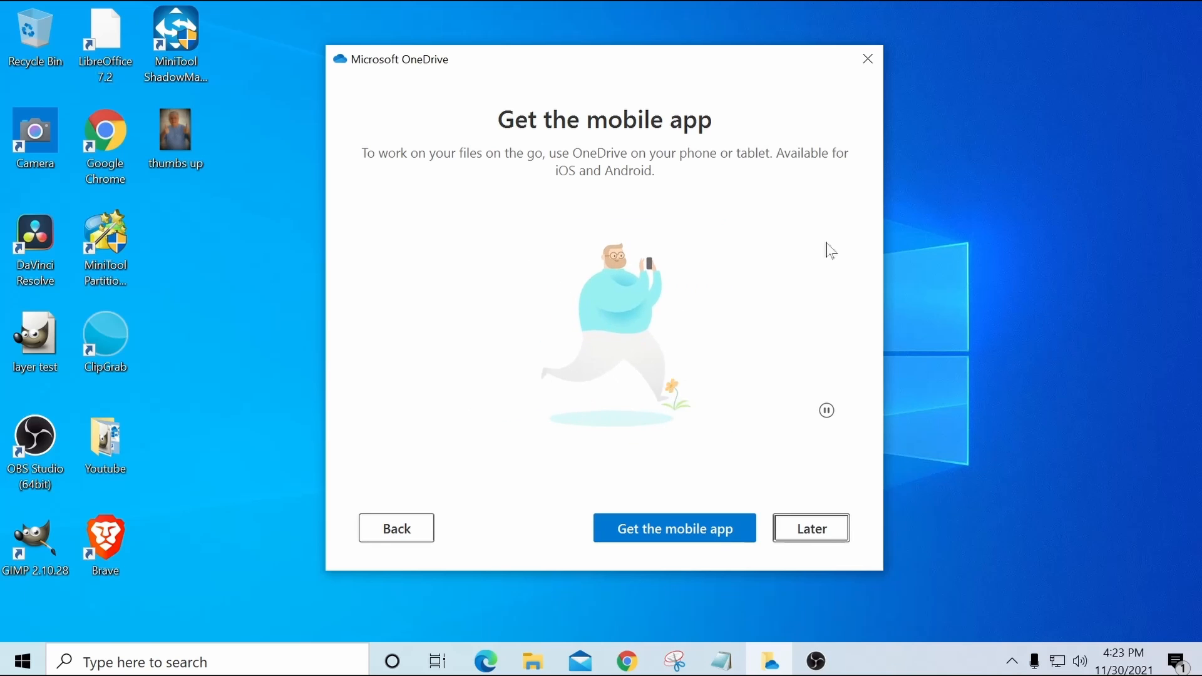
click(826, 537)
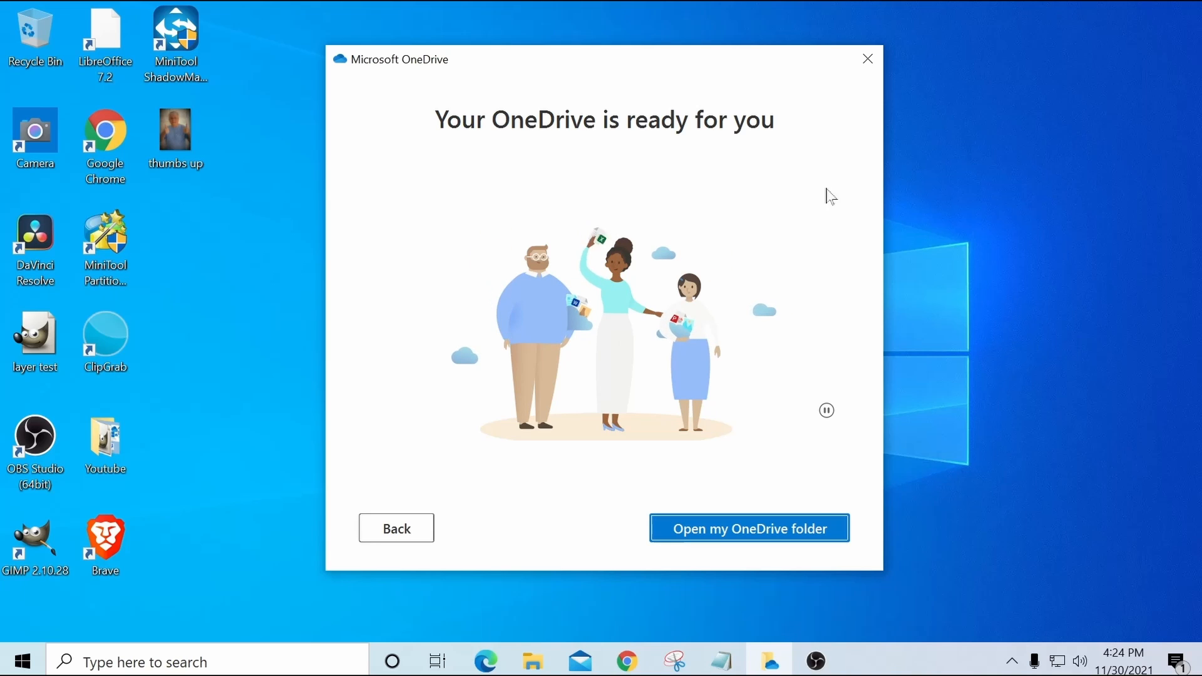
click(748, 527)
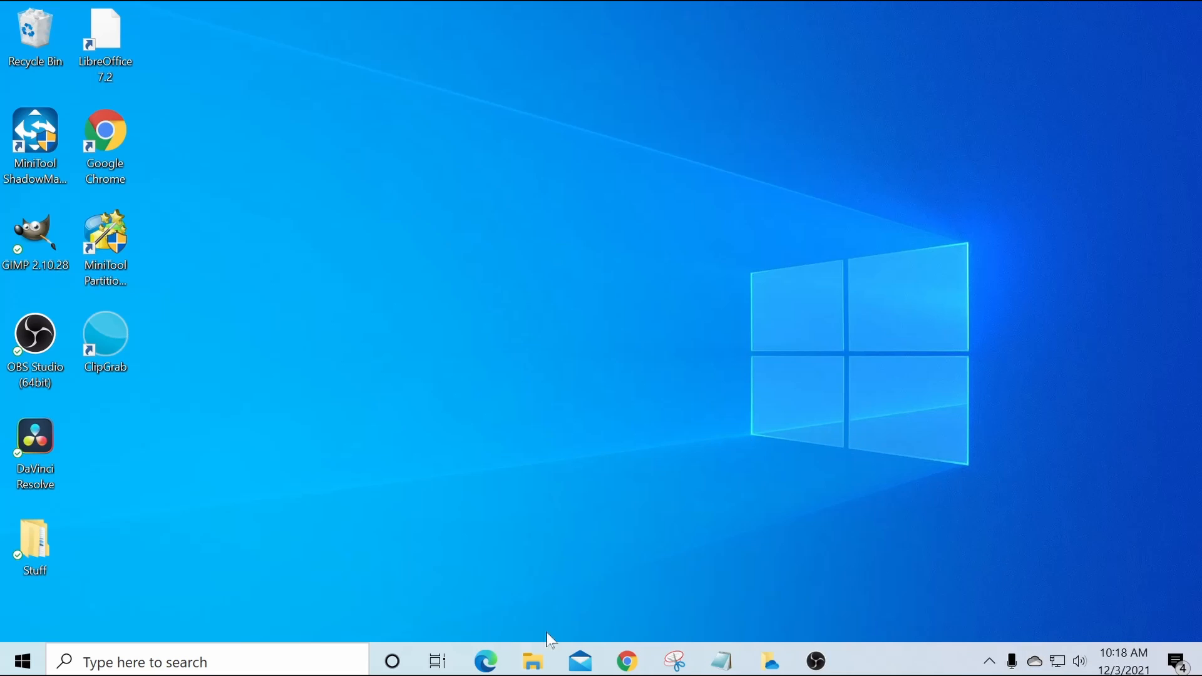
Show the contents of the OneDrive - Personal folder in File Explorer.
click(531, 664)
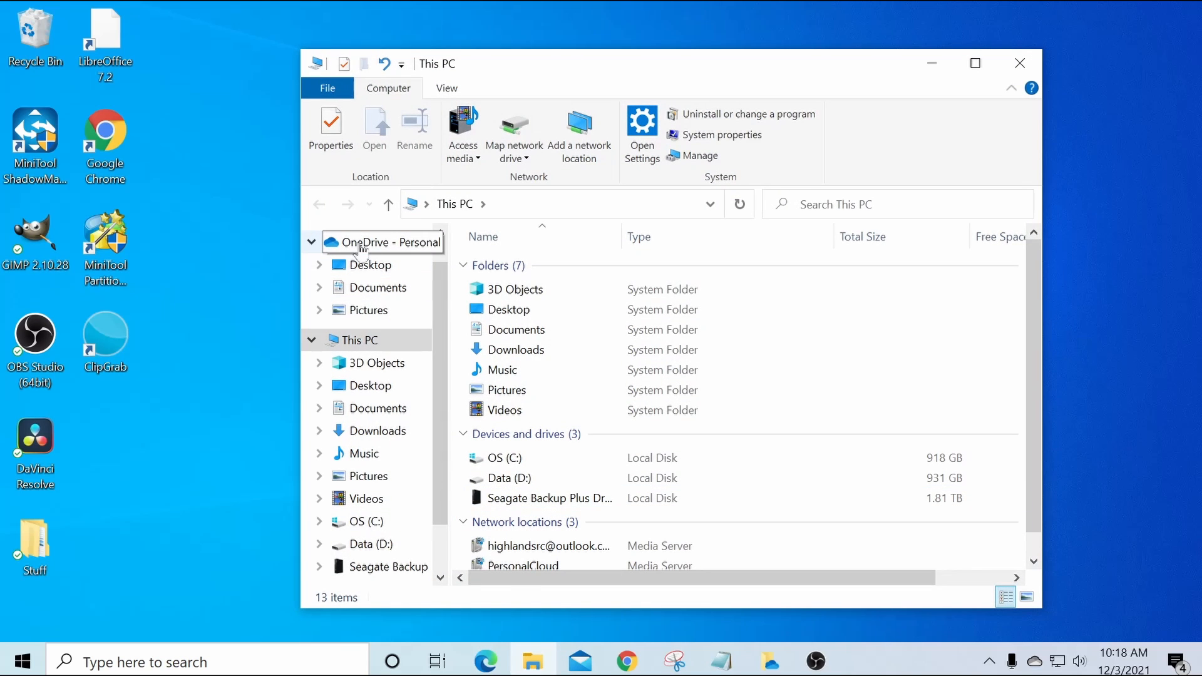
click(361, 243)
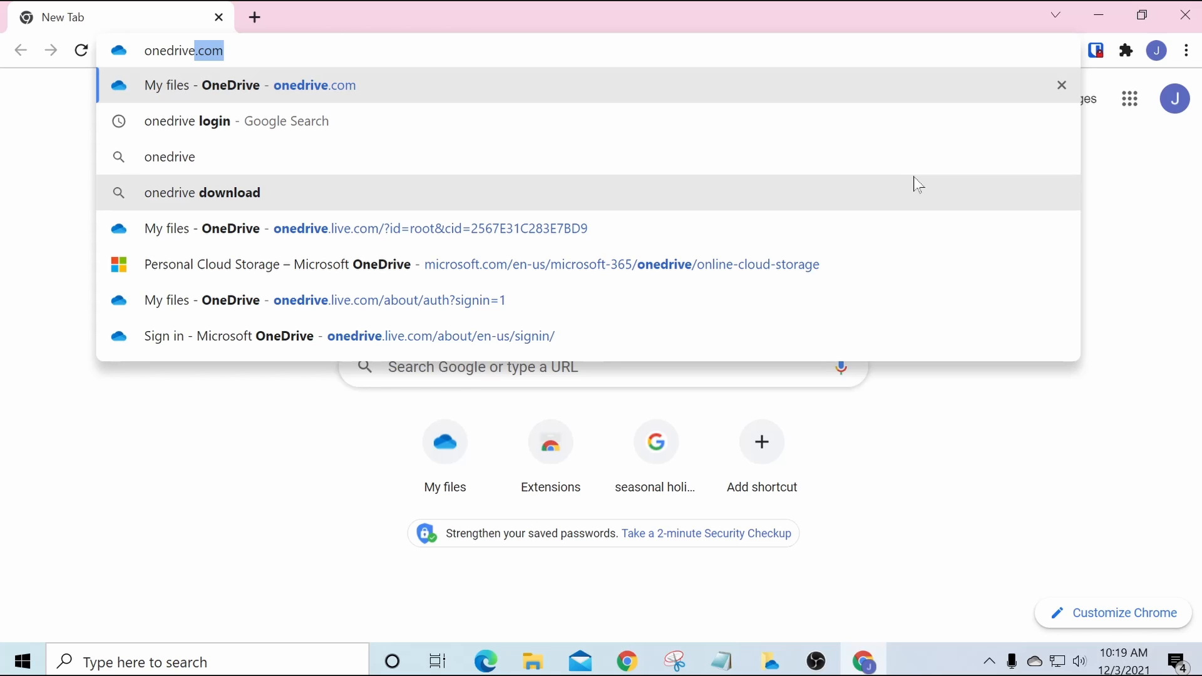
Open onedrive.com in Chrome and compare its My files page with the OneDrive folder in File Explorer.
key(Return)
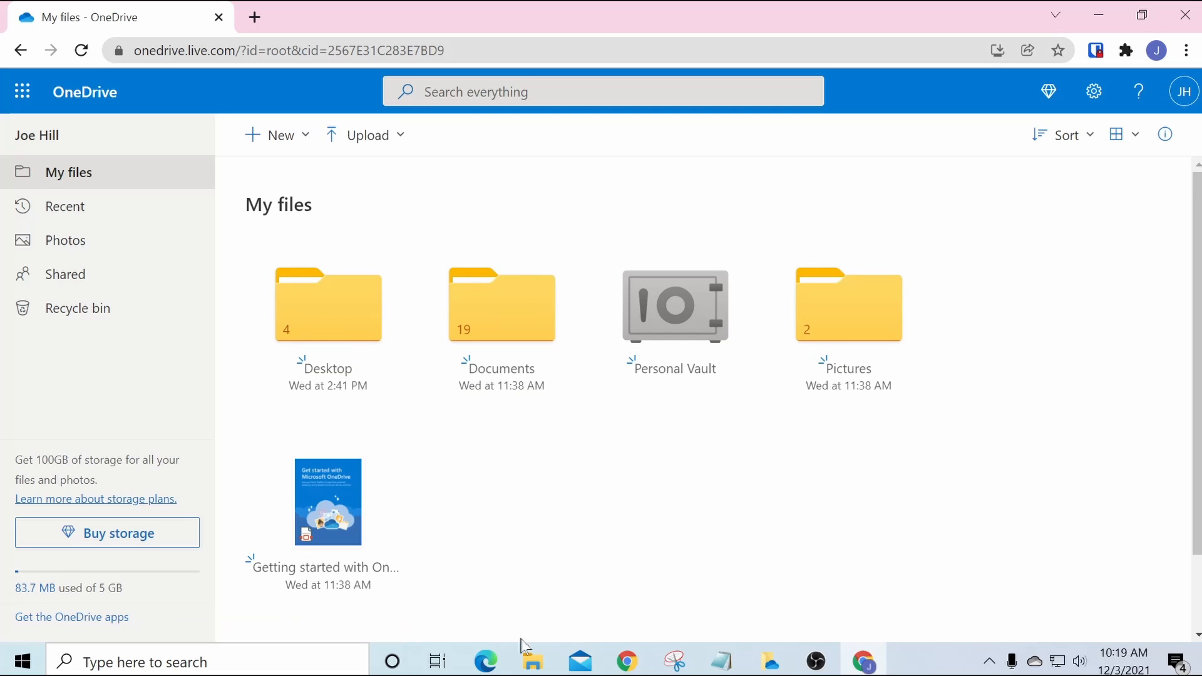
click(533, 662)
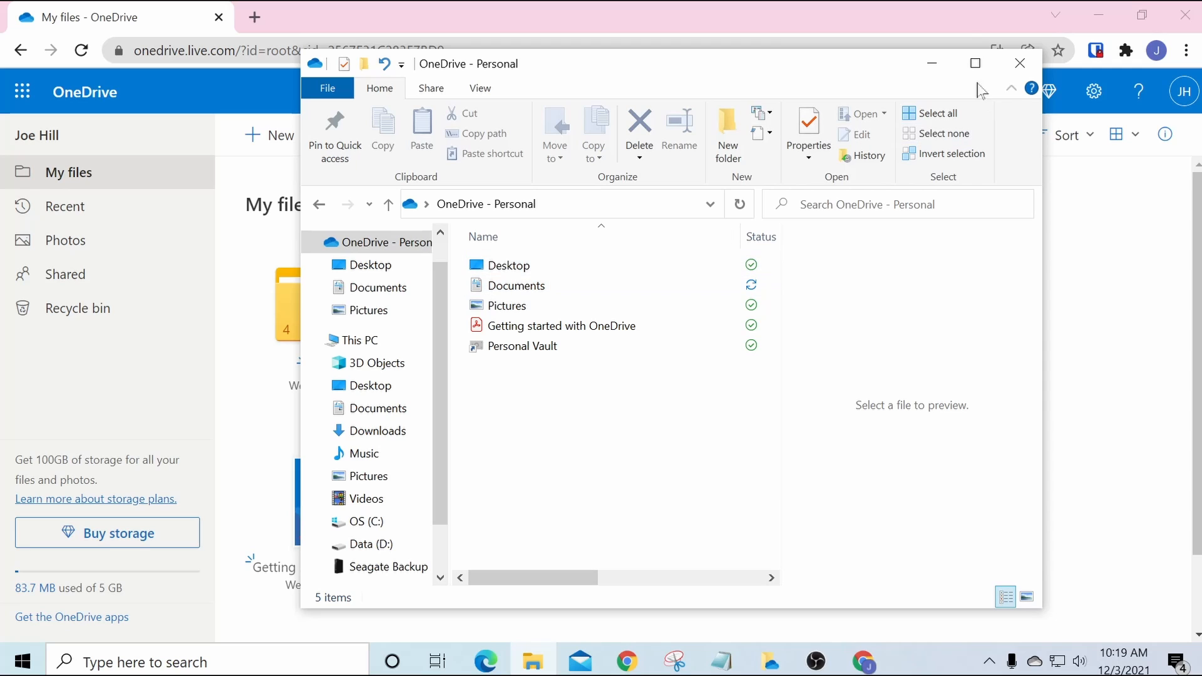
click(939, 66)
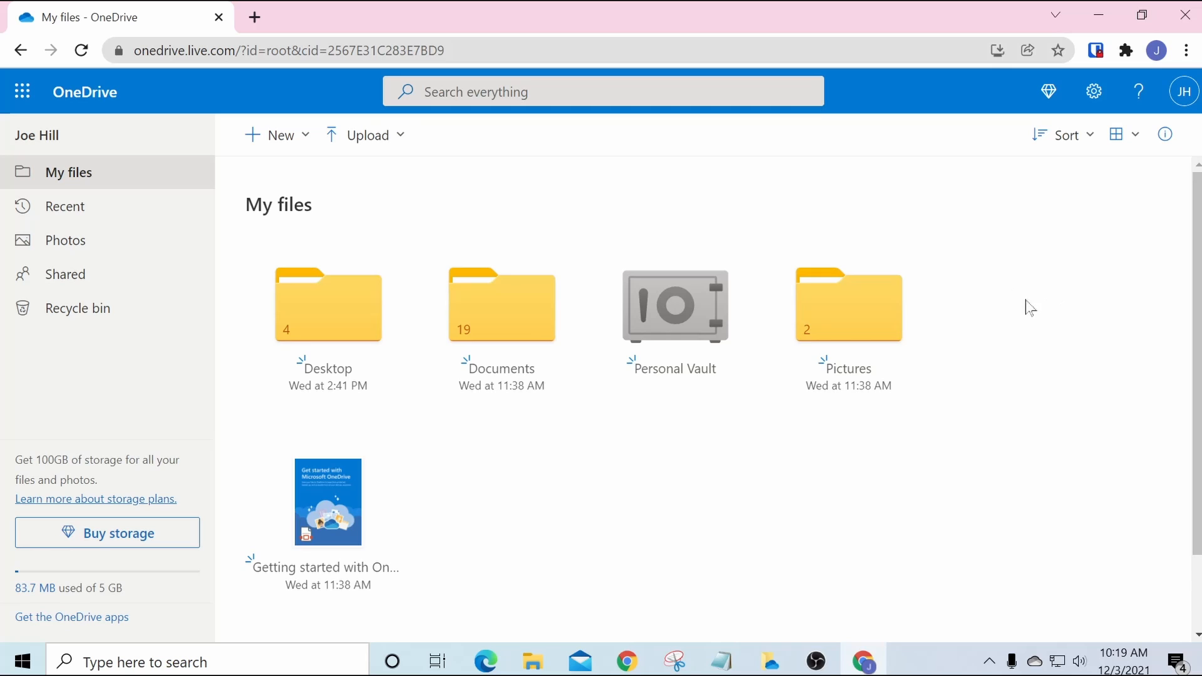
Upload the Music folder from This PC to My files on OneDrive and allow the site to receive its files.
scroll(1033, 312, down, 2)
scroll(1038, 316, up, 2)
click(344, 143)
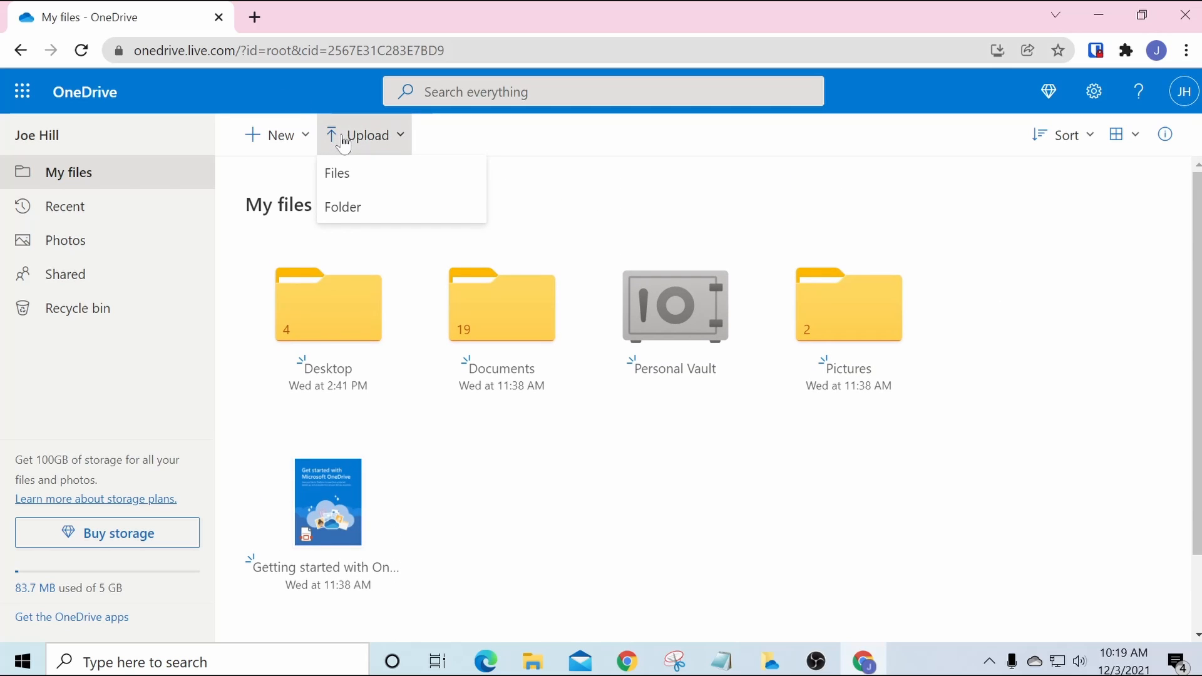
click(343, 208)
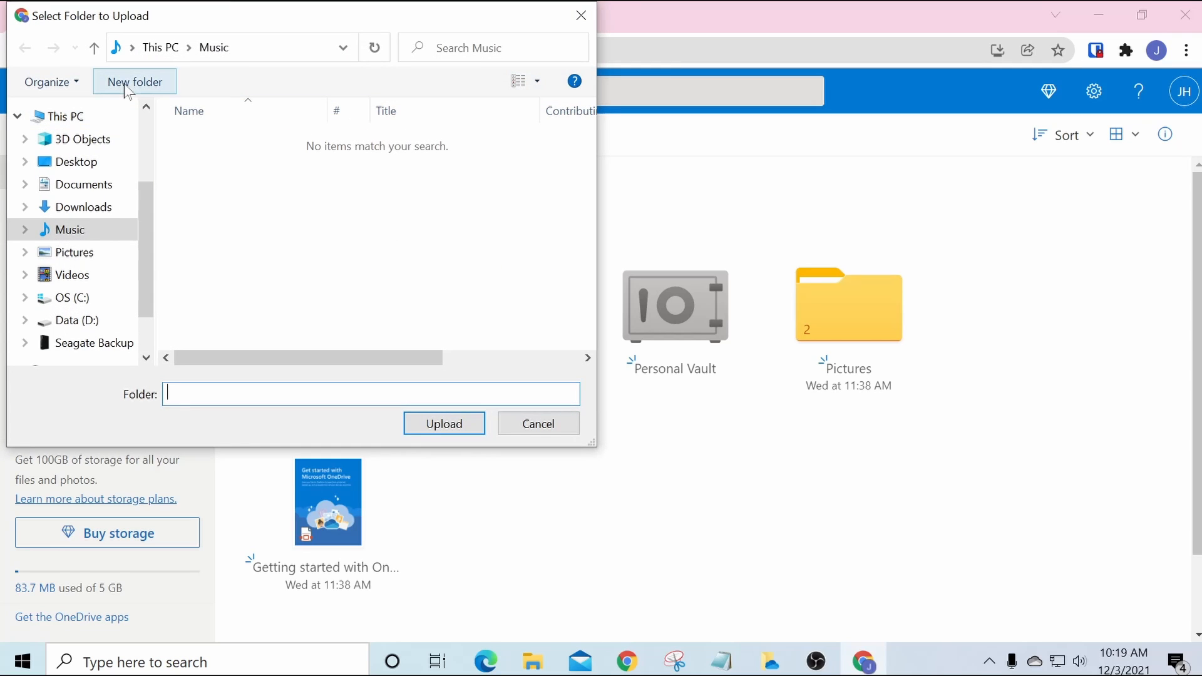
click(157, 48)
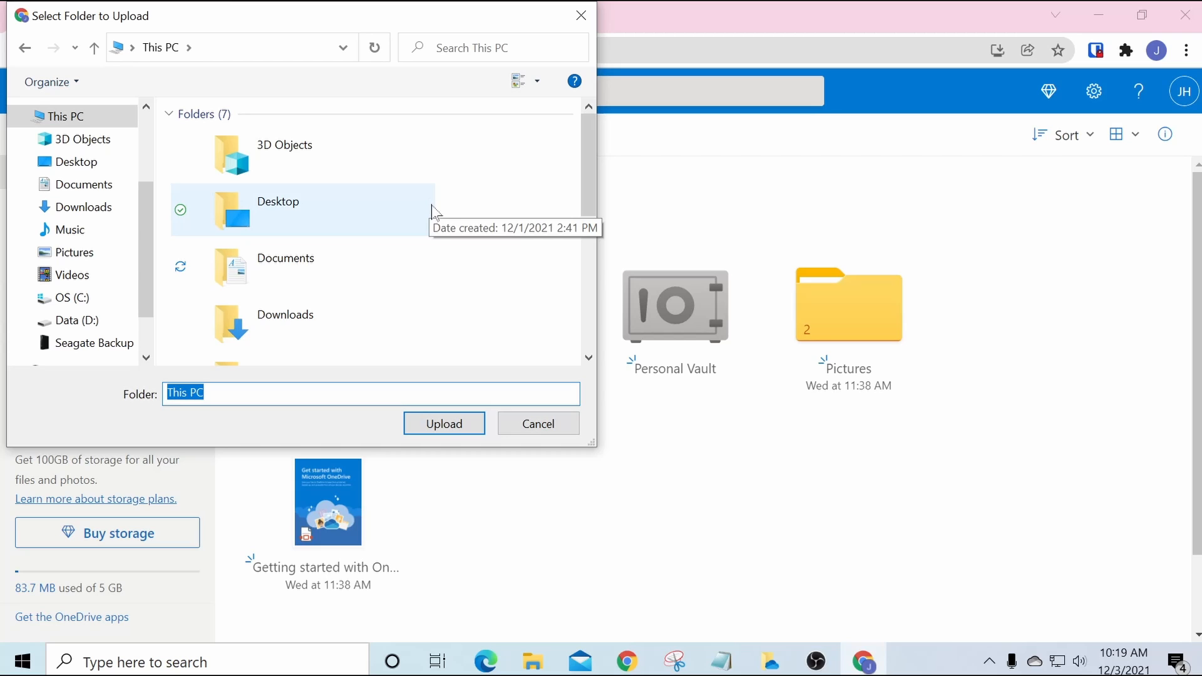
scroll(430, 205, down, 5)
scroll(430, 205, up, 2)
scroll(432, 216, up, 3)
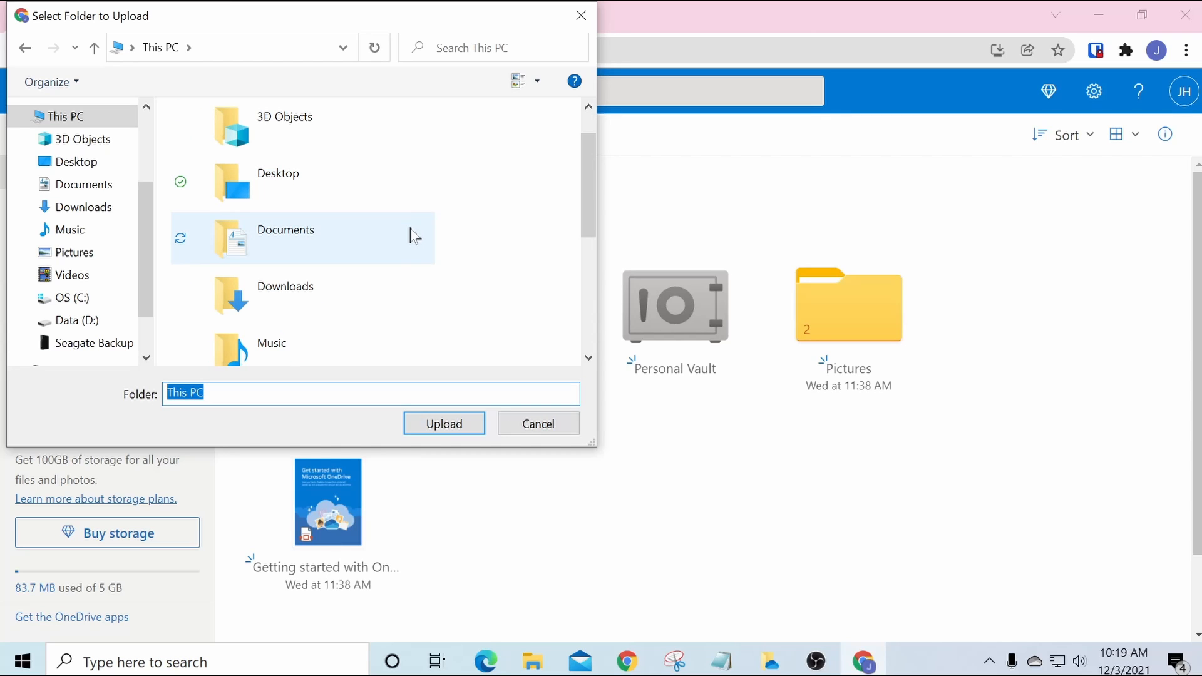
click(249, 357)
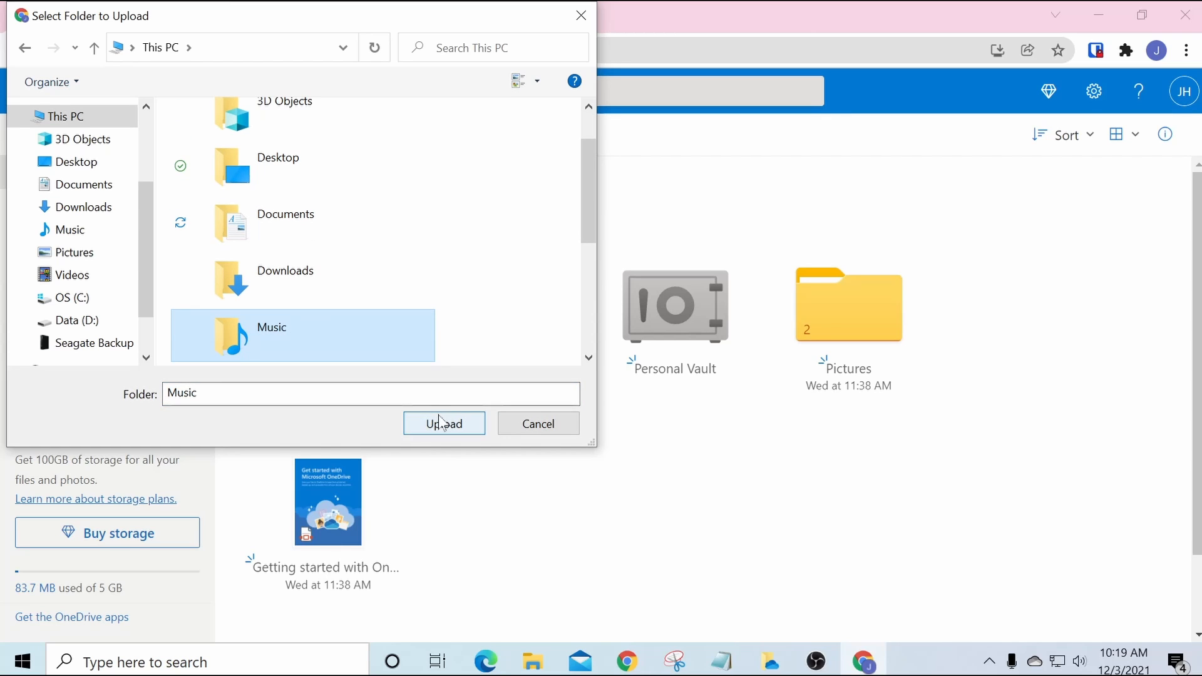
click(442, 426)
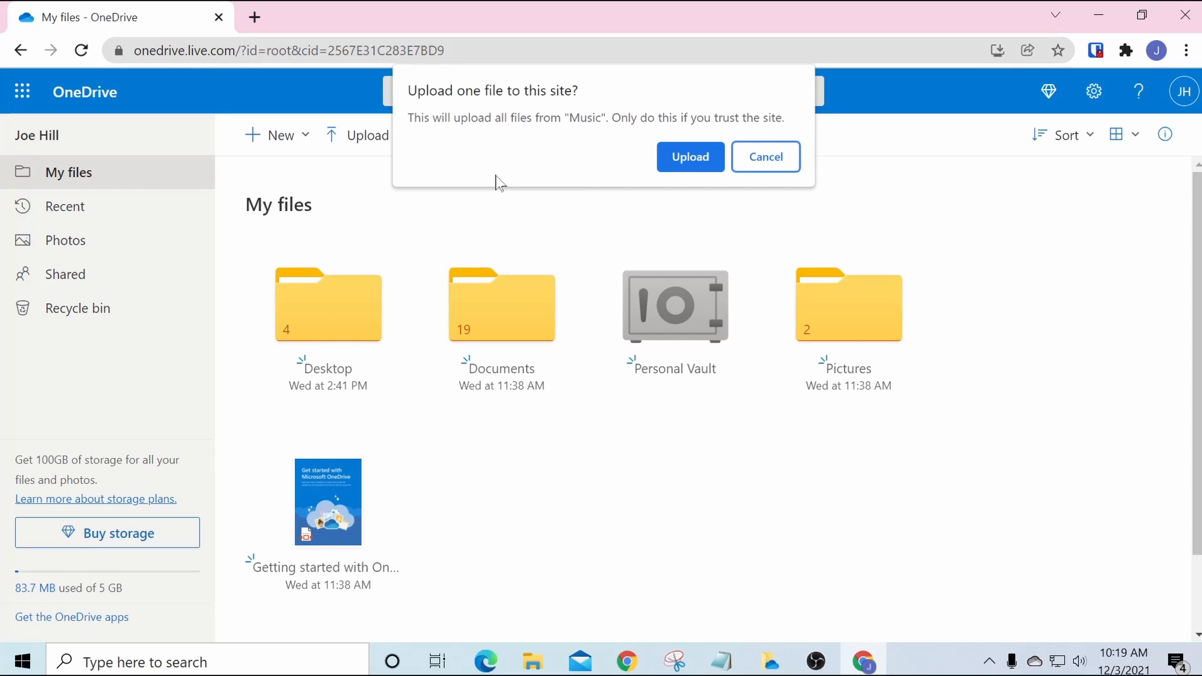
click(692, 155)
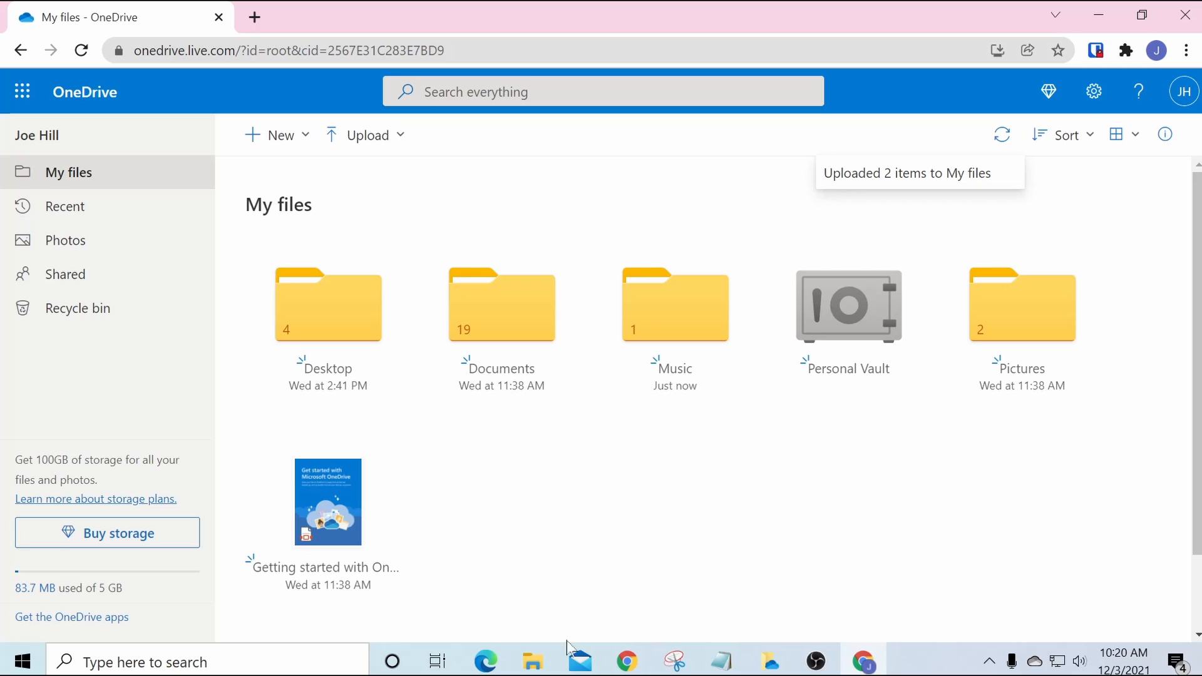
Check the local OneDrive - Personal folder for the uploaded Music folder and its sync status, then return to OneDrive online.
click(533, 662)
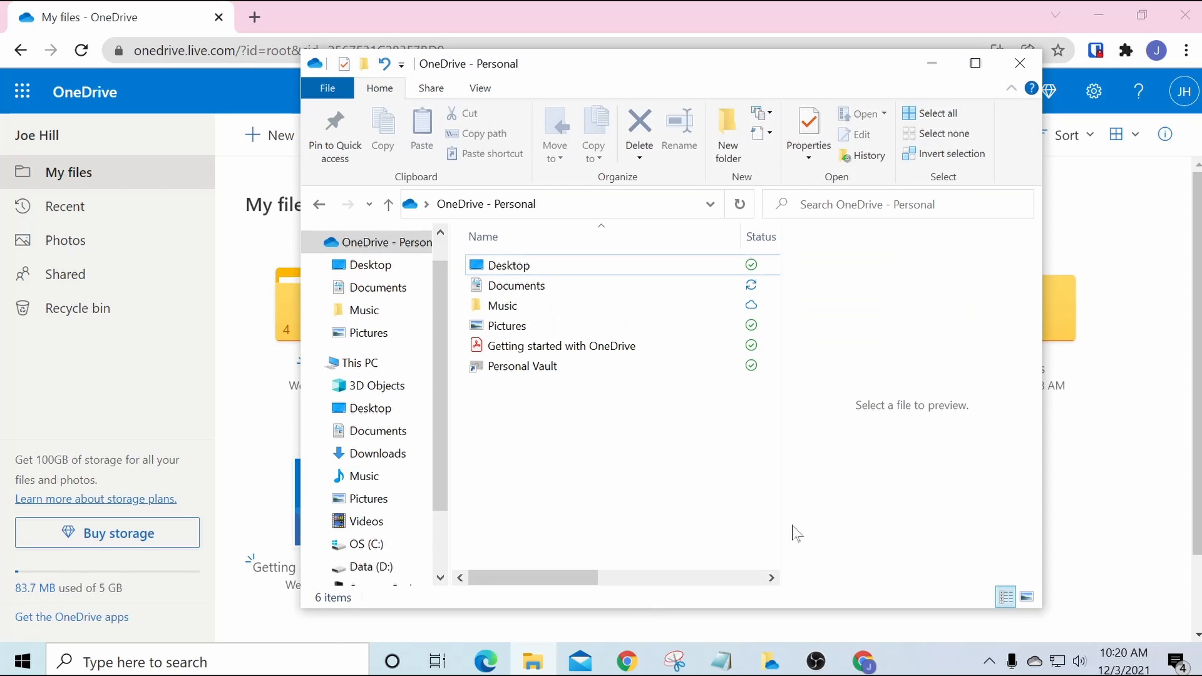
mouse_move(534, 312)
click(933, 64)
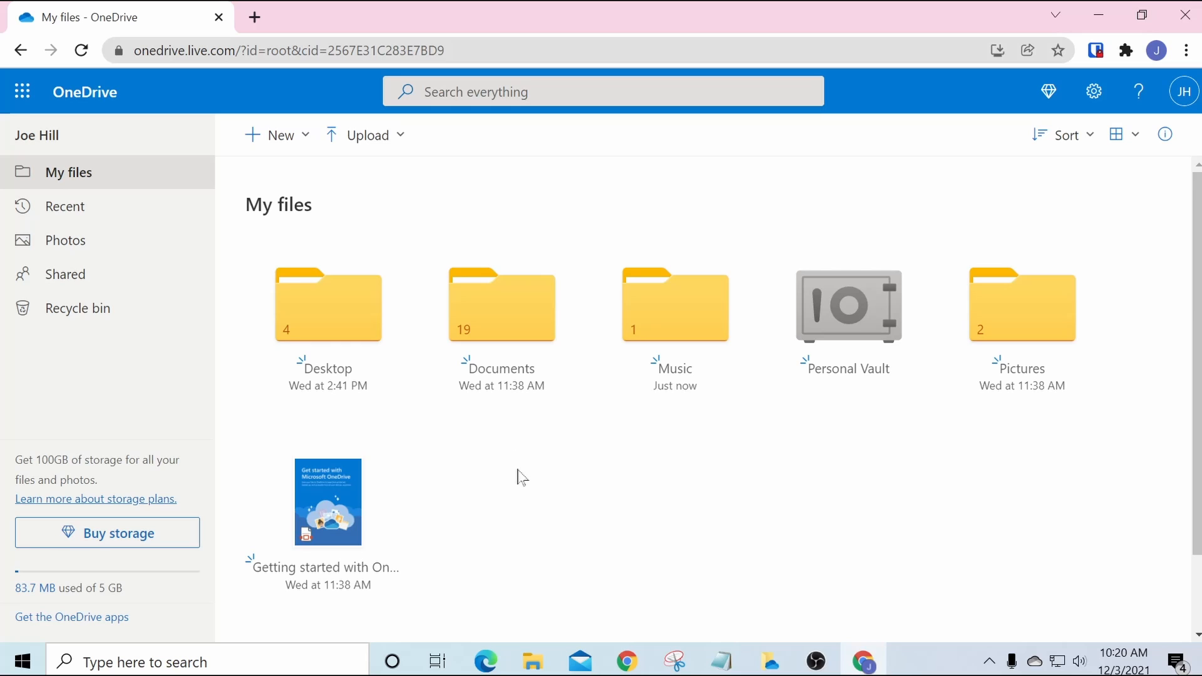
Open the Stuff folder inside Desktop on OneDrive online and compare its subfolders with the same folder in File Explorer.
click(352, 318)
click(351, 322)
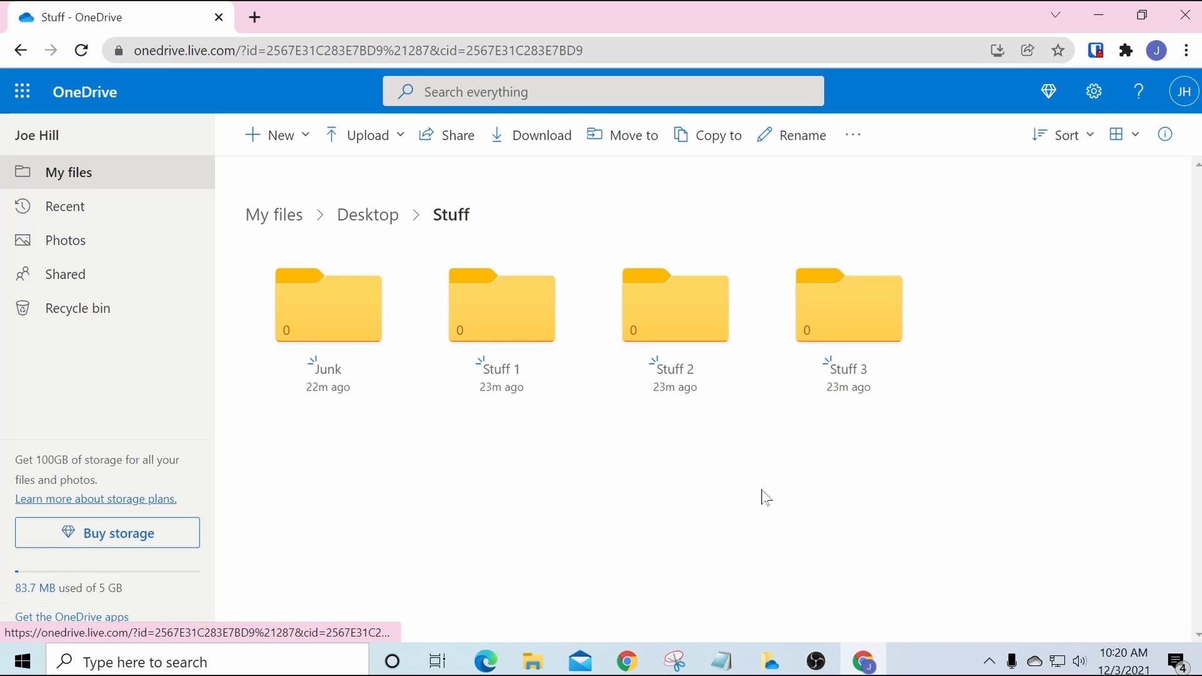
click(533, 671)
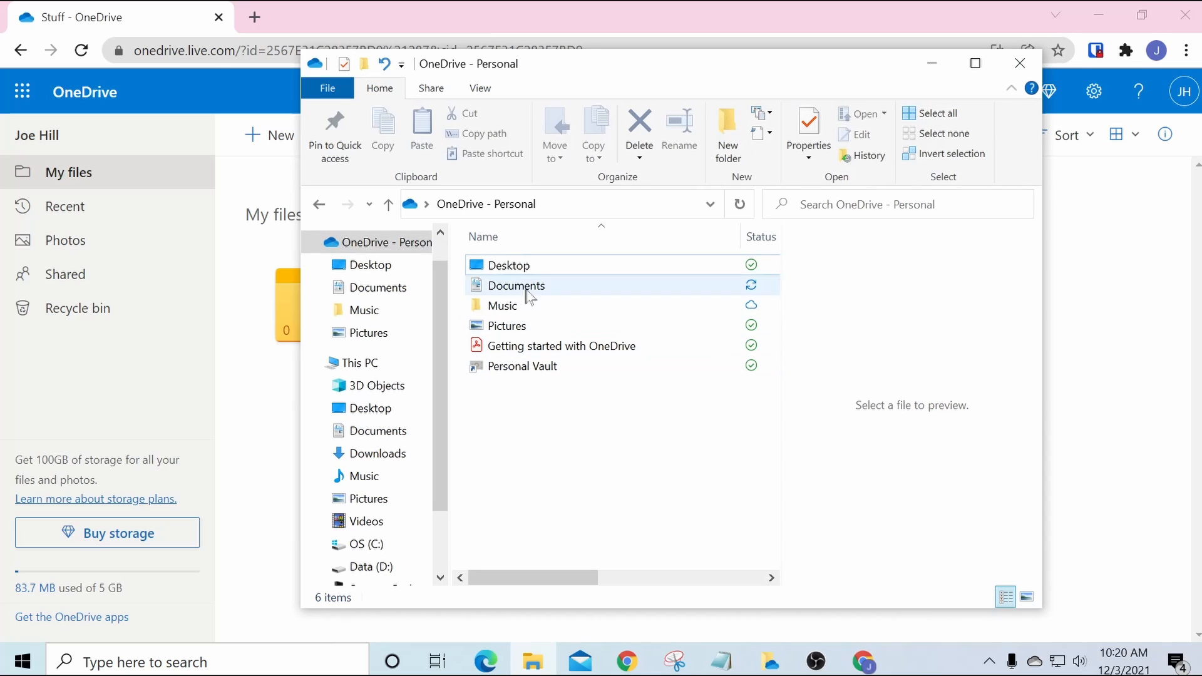
click(511, 267)
double_click(510, 267)
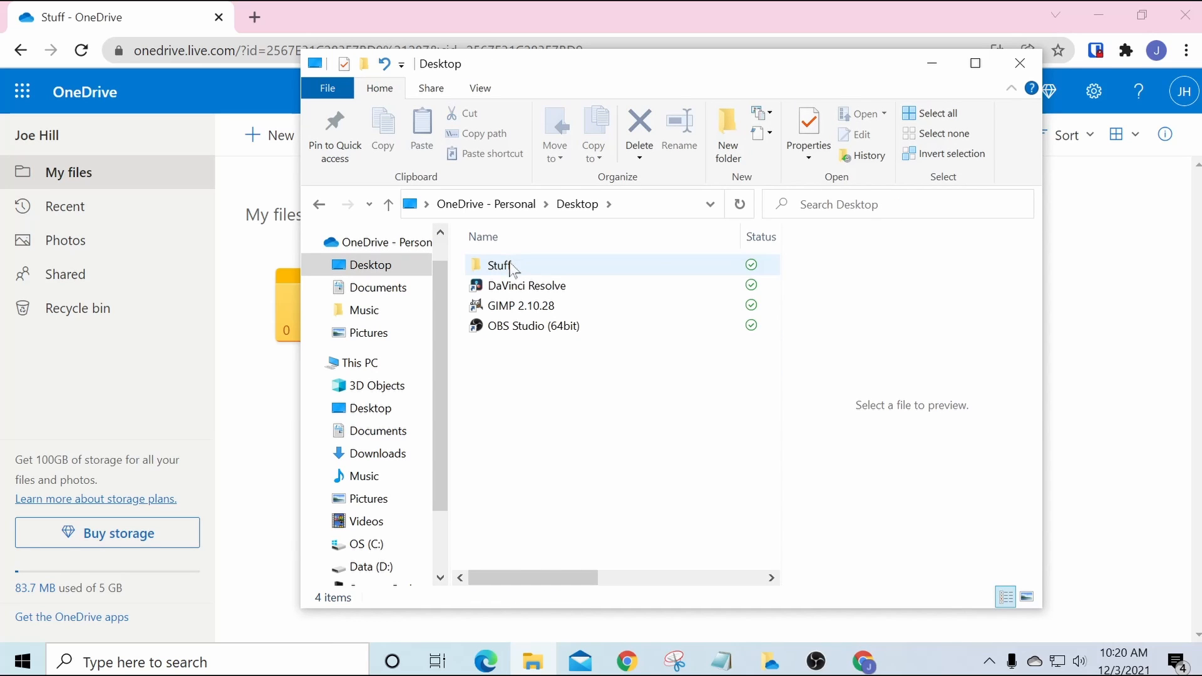
double_click(528, 273)
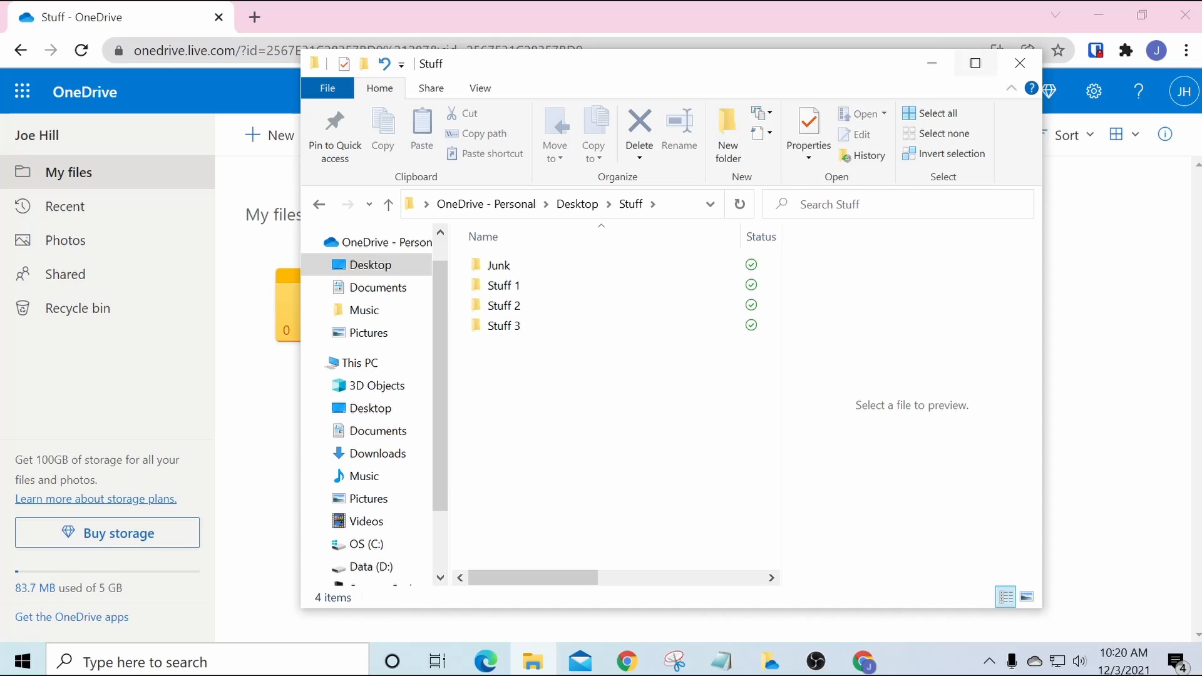
click(932, 65)
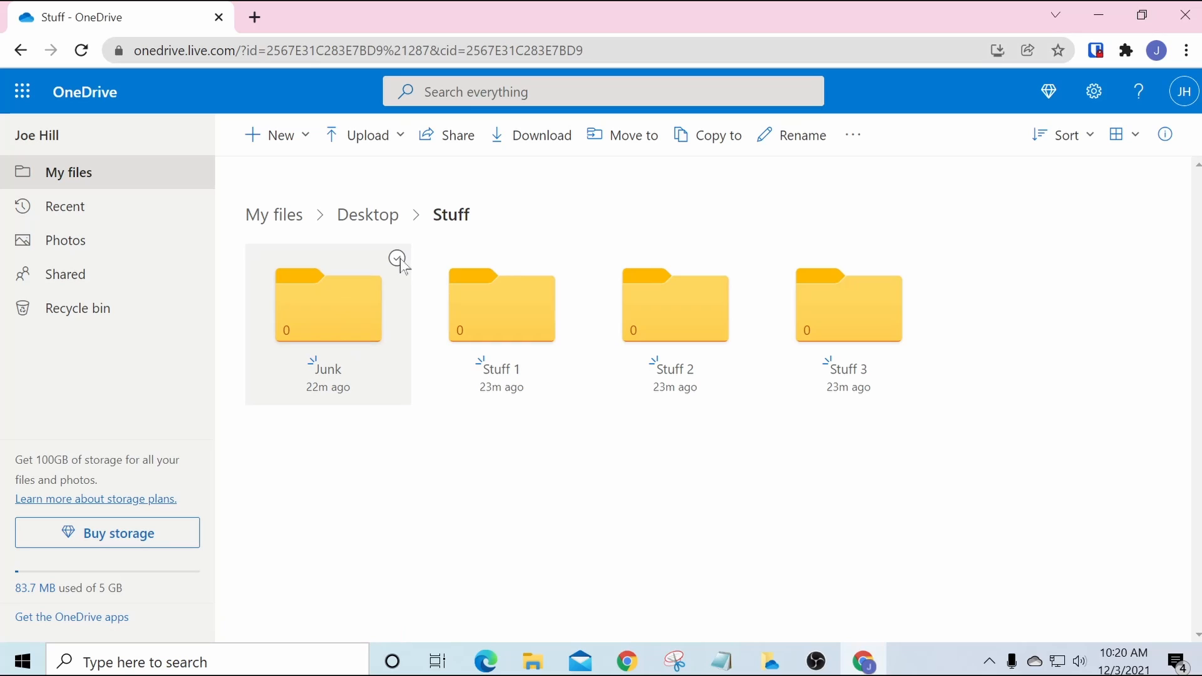
Delete the Junk folder from Stuff on OneDrive online and check the matching local folder in File Explorer.
click(398, 258)
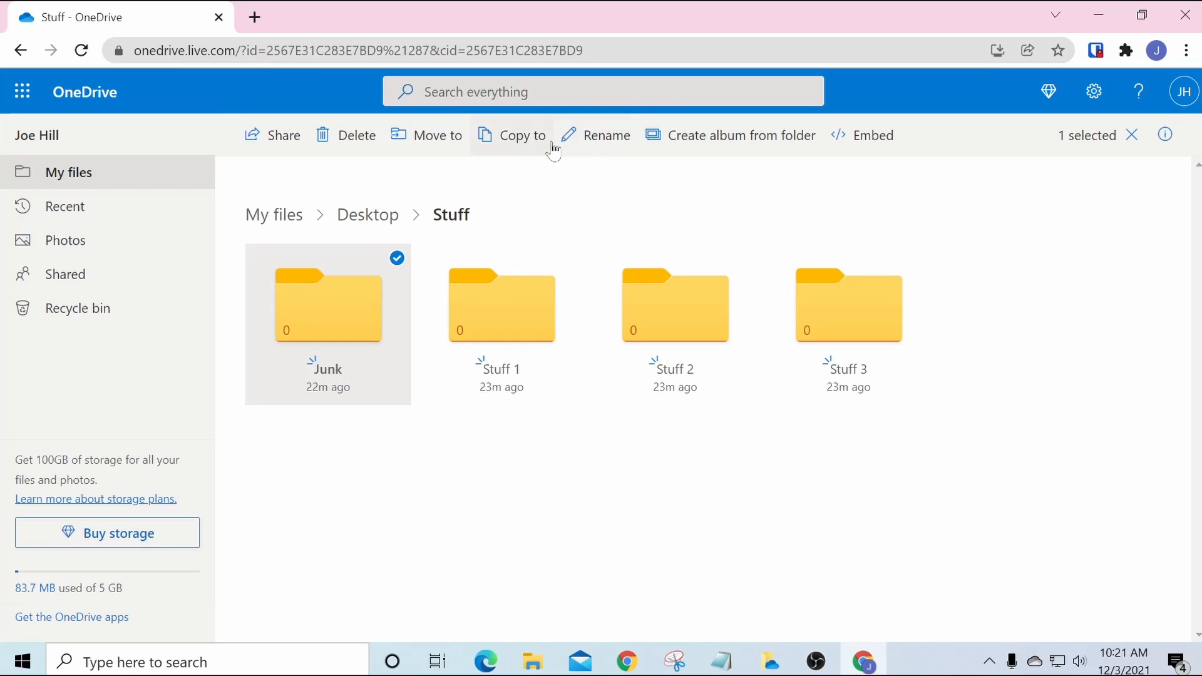
click(344, 138)
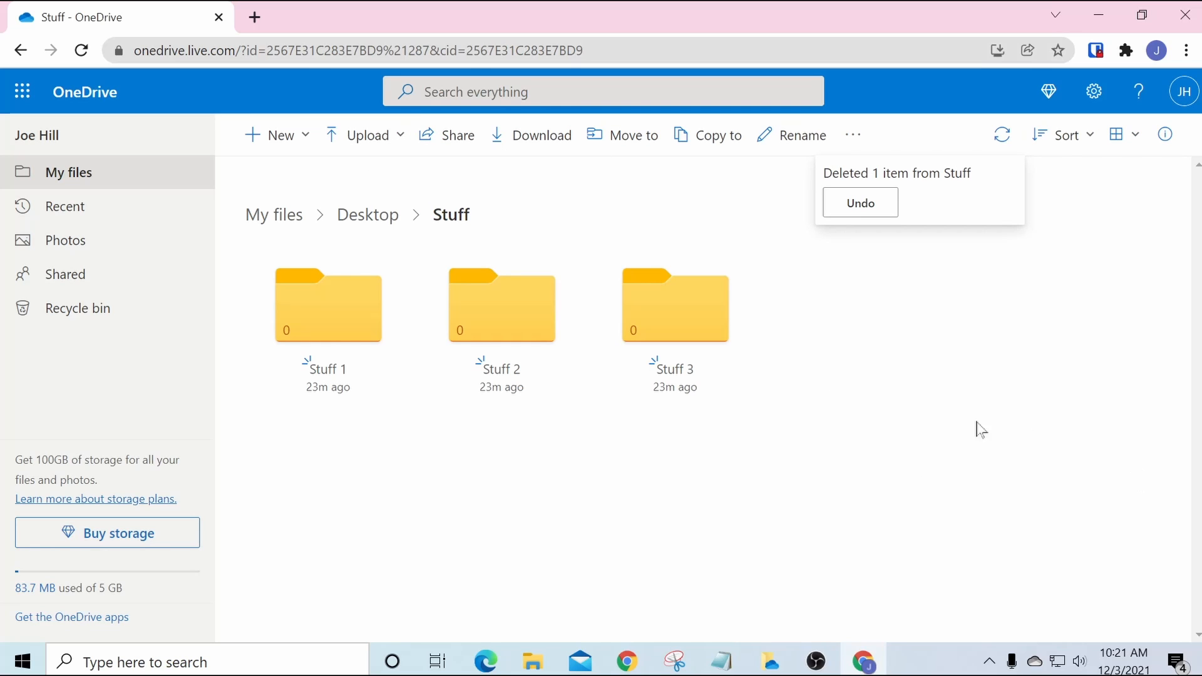
click(533, 667)
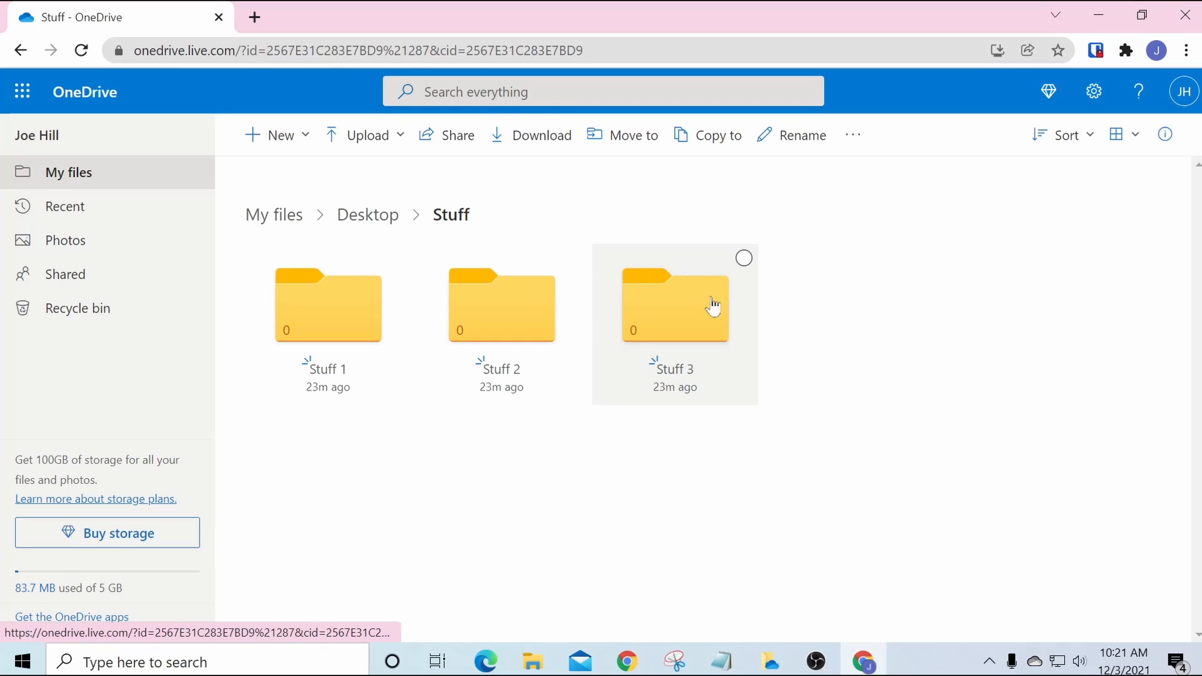
Create and copy a sharing link for the Stuff 3 folder that lets anyone with the link edit.
click(744, 260)
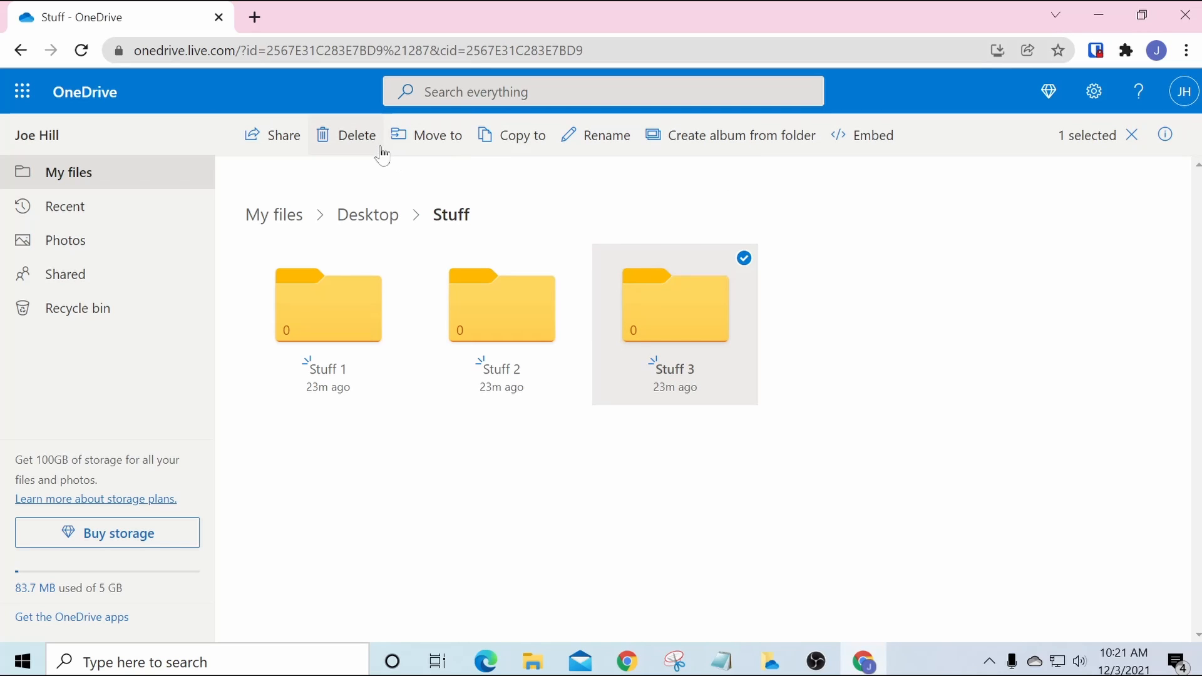
click(271, 135)
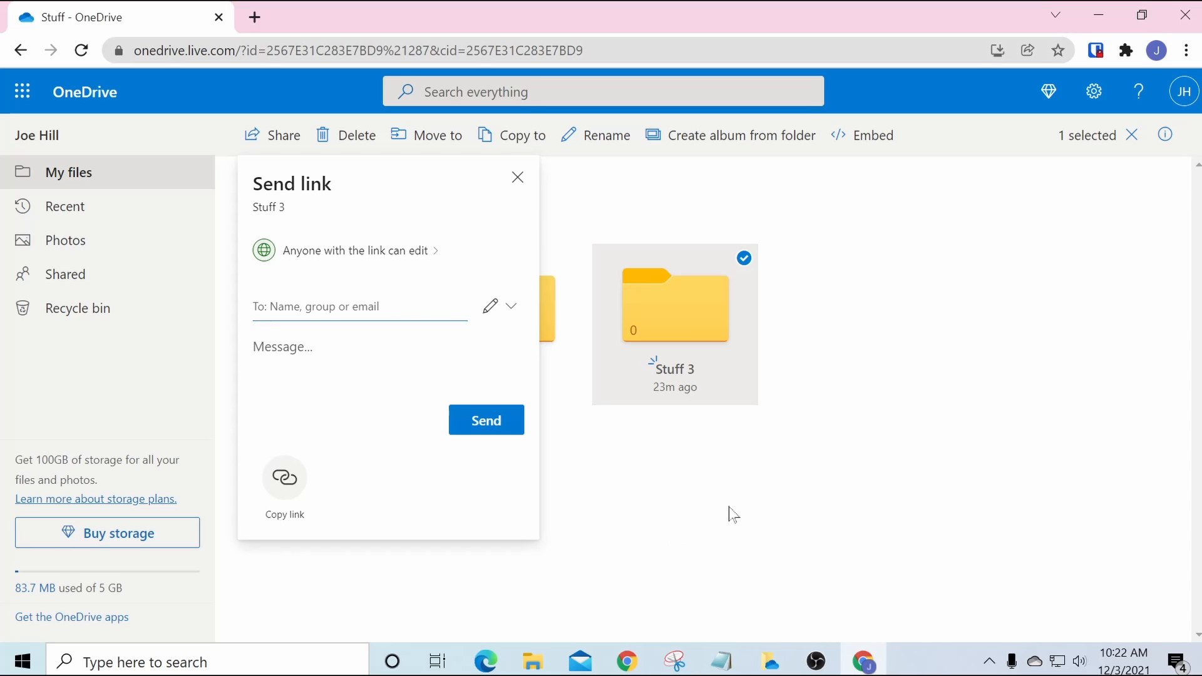
click(283, 487)
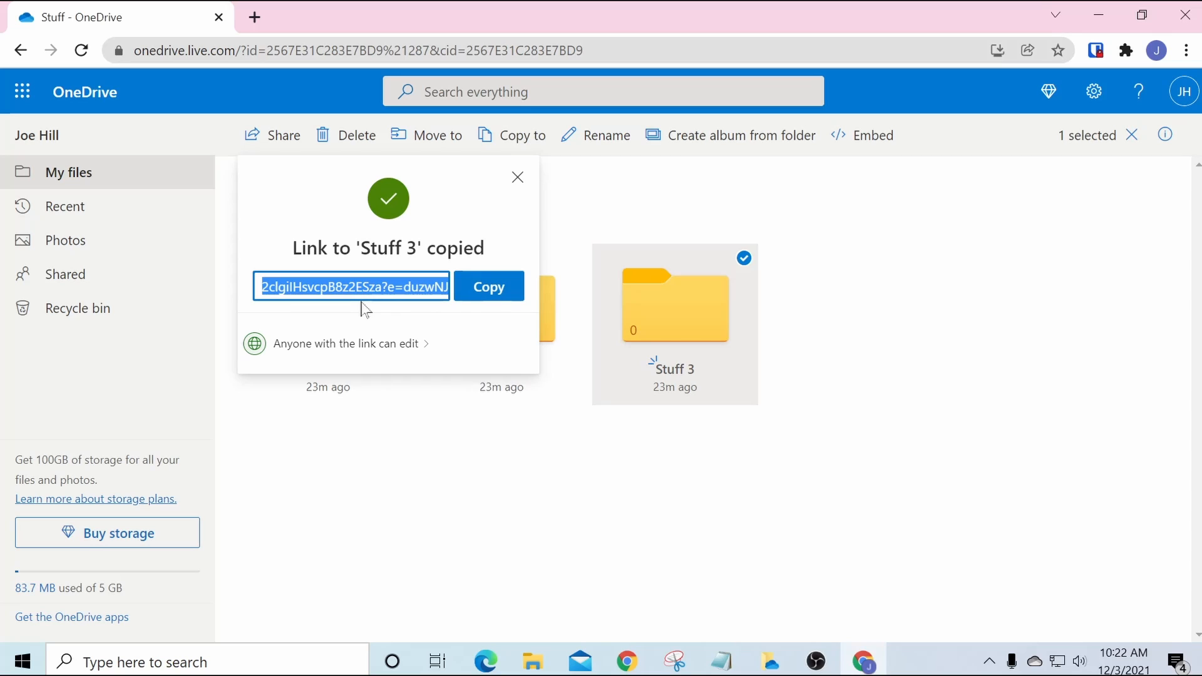
click(486, 293)
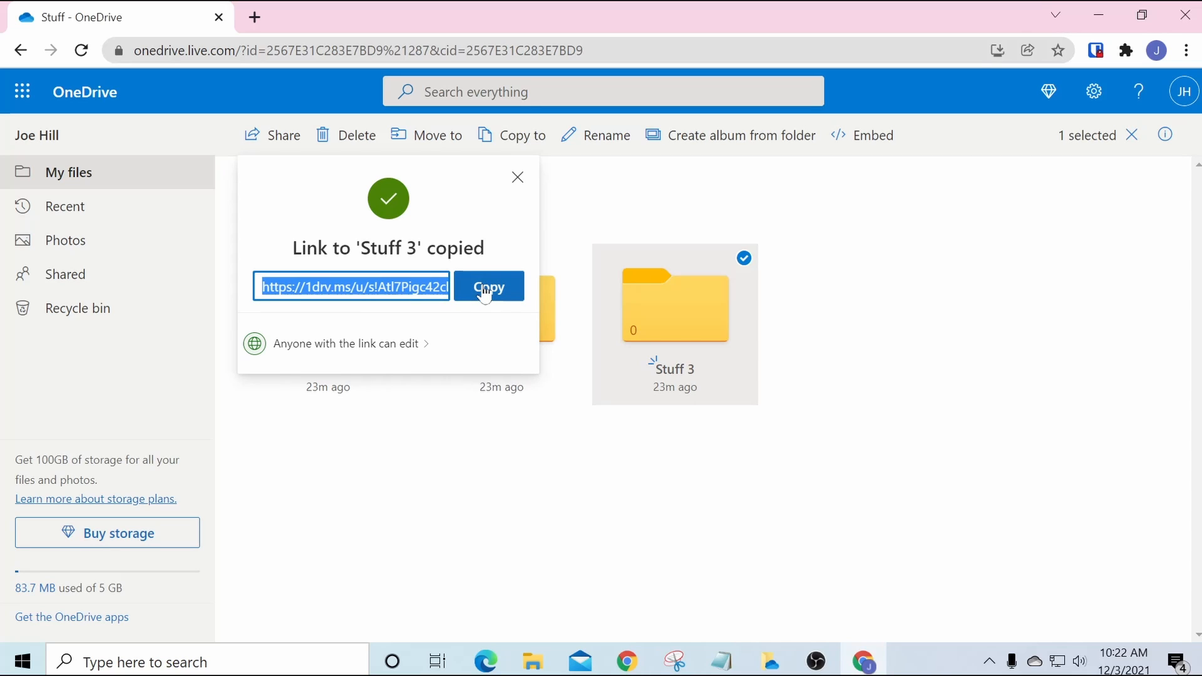
click(518, 178)
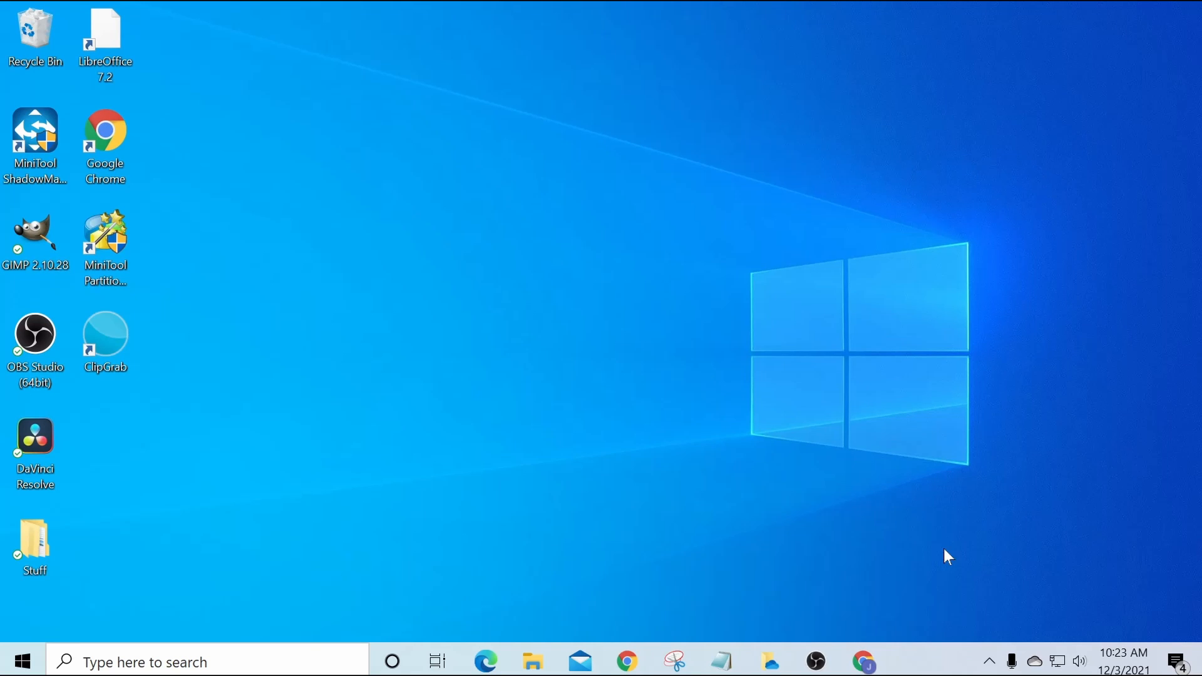
Exclude the Music folder from the OneDrive folders available on this PC in the OneDrive account settings.
click(1034, 662)
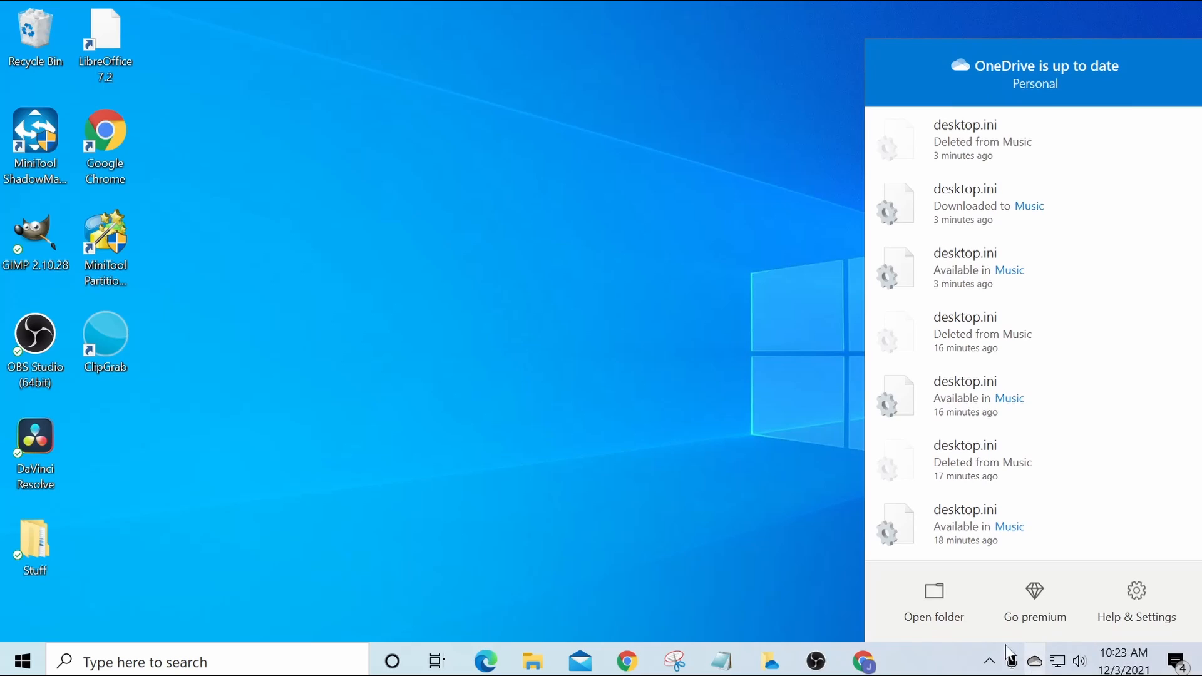
click(1122, 603)
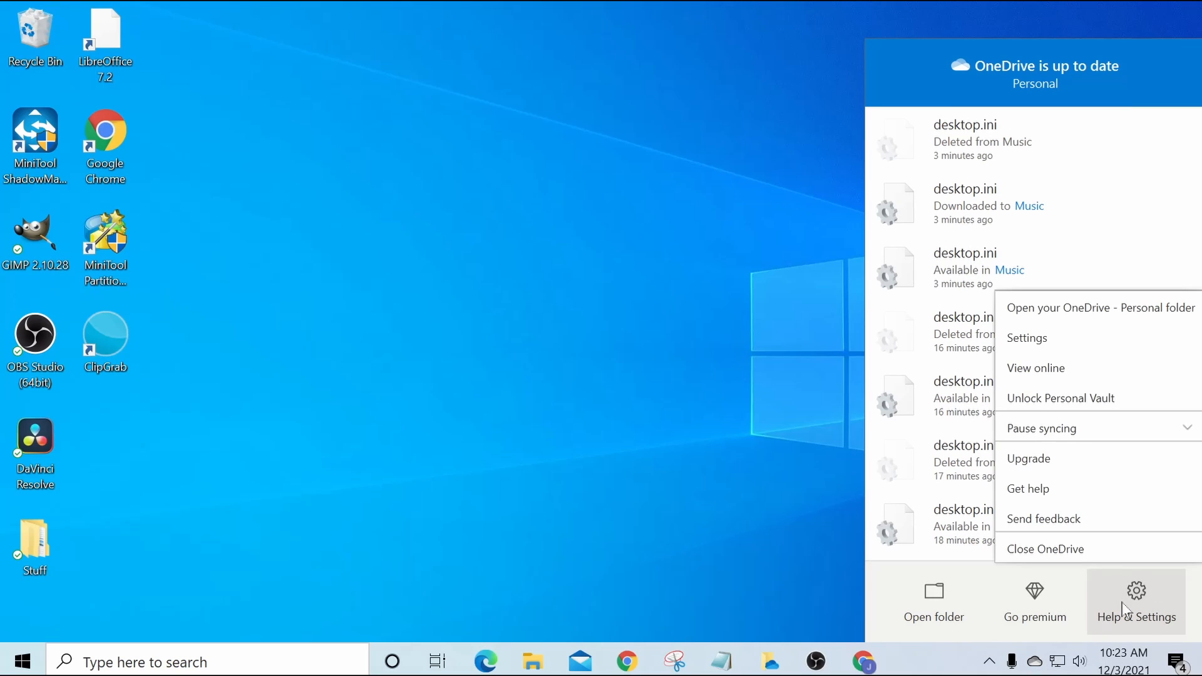
click(1037, 341)
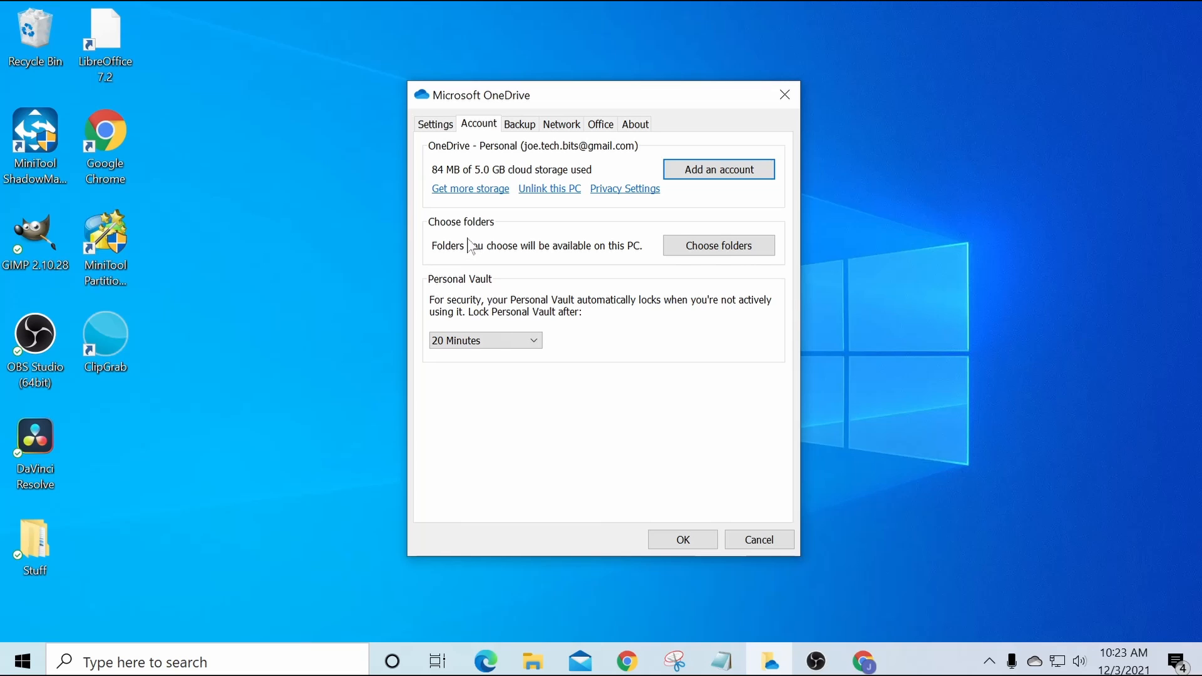
click(704, 244)
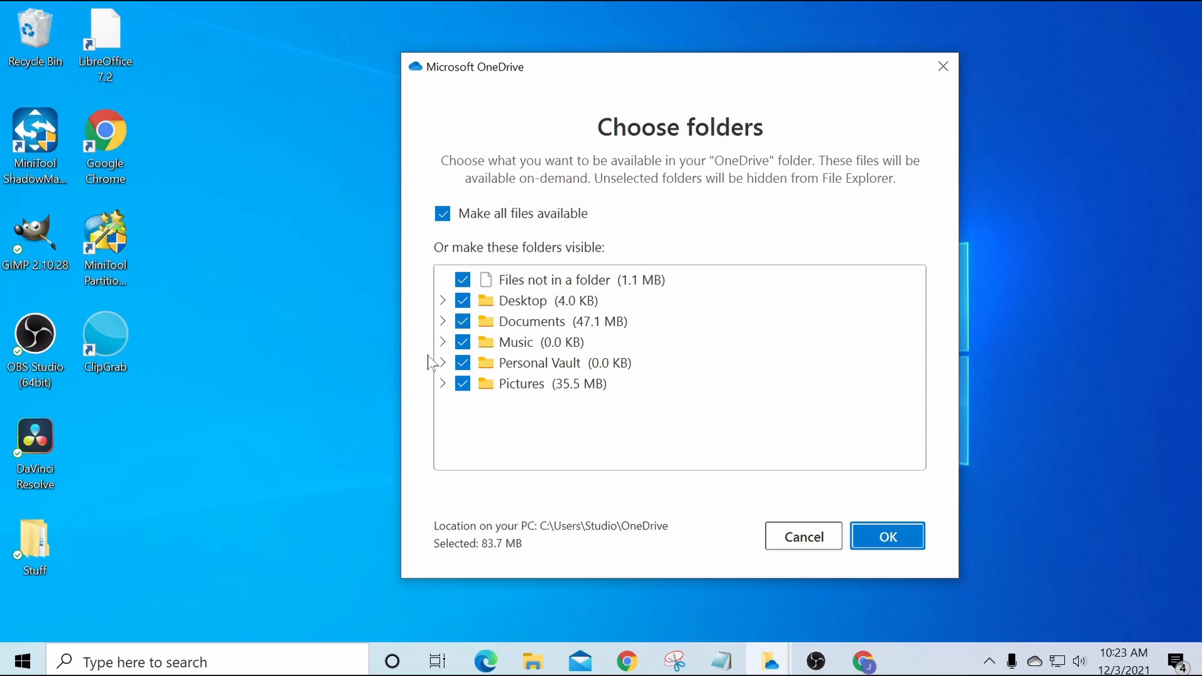
click(462, 343)
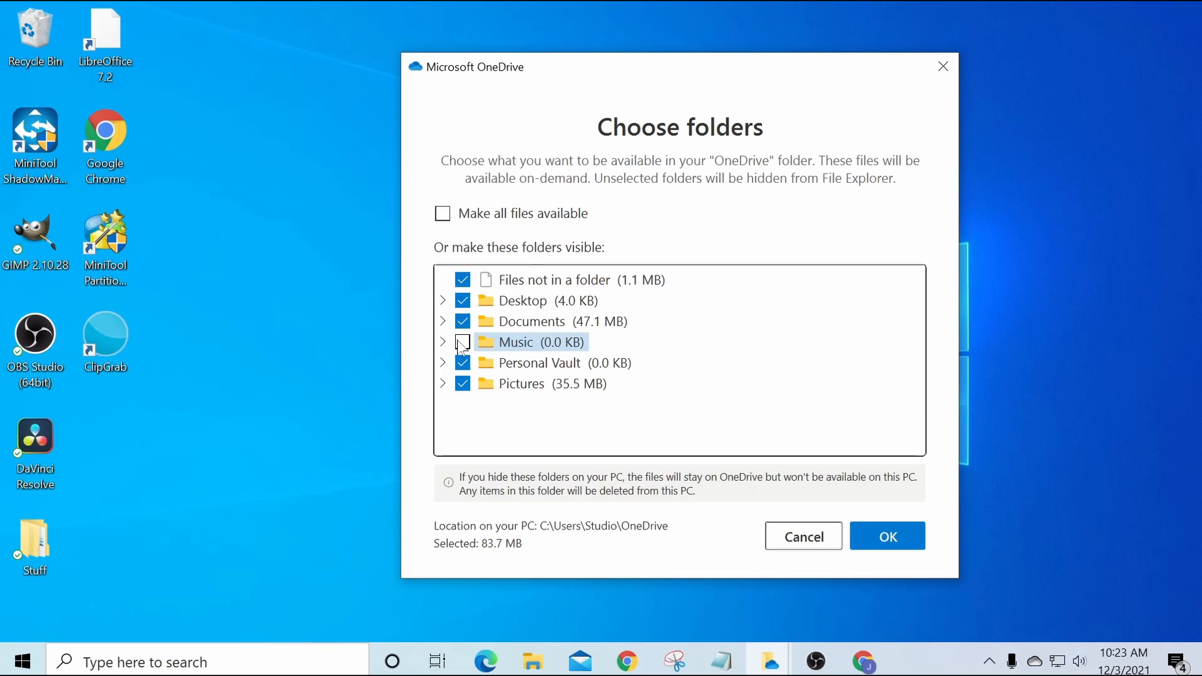
click(901, 536)
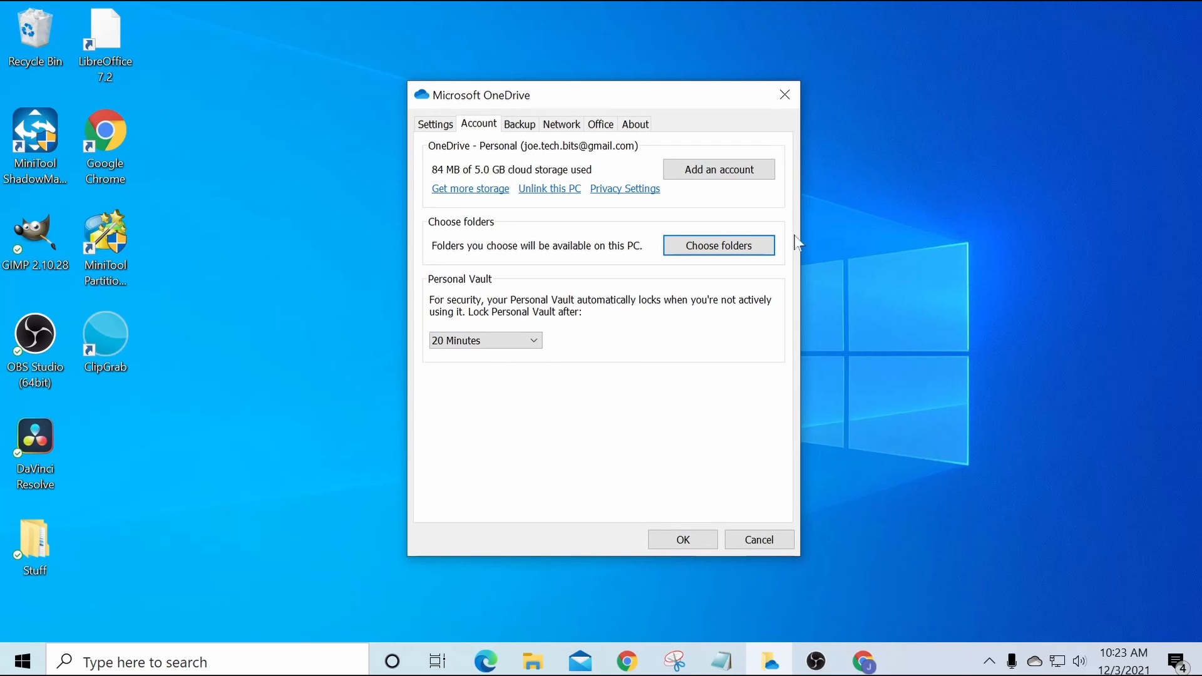
click(681, 538)
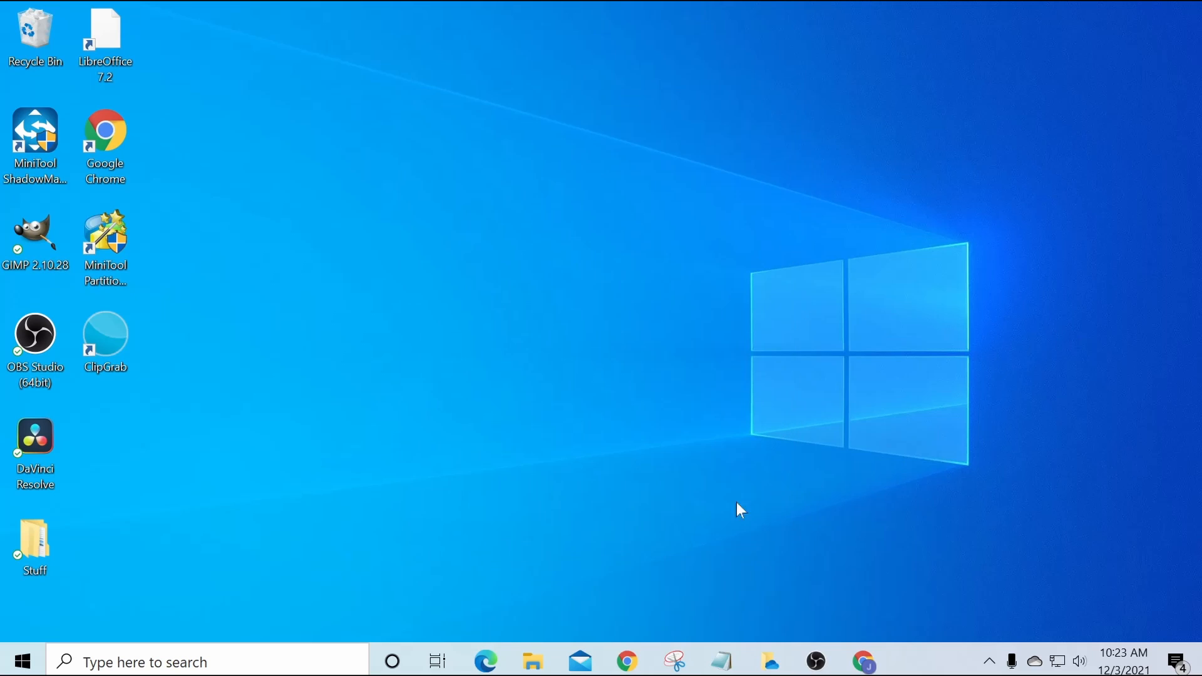
Check for the Music folder in the local OneDrive - Personal folder and in My files on OneDrive online.
click(528, 669)
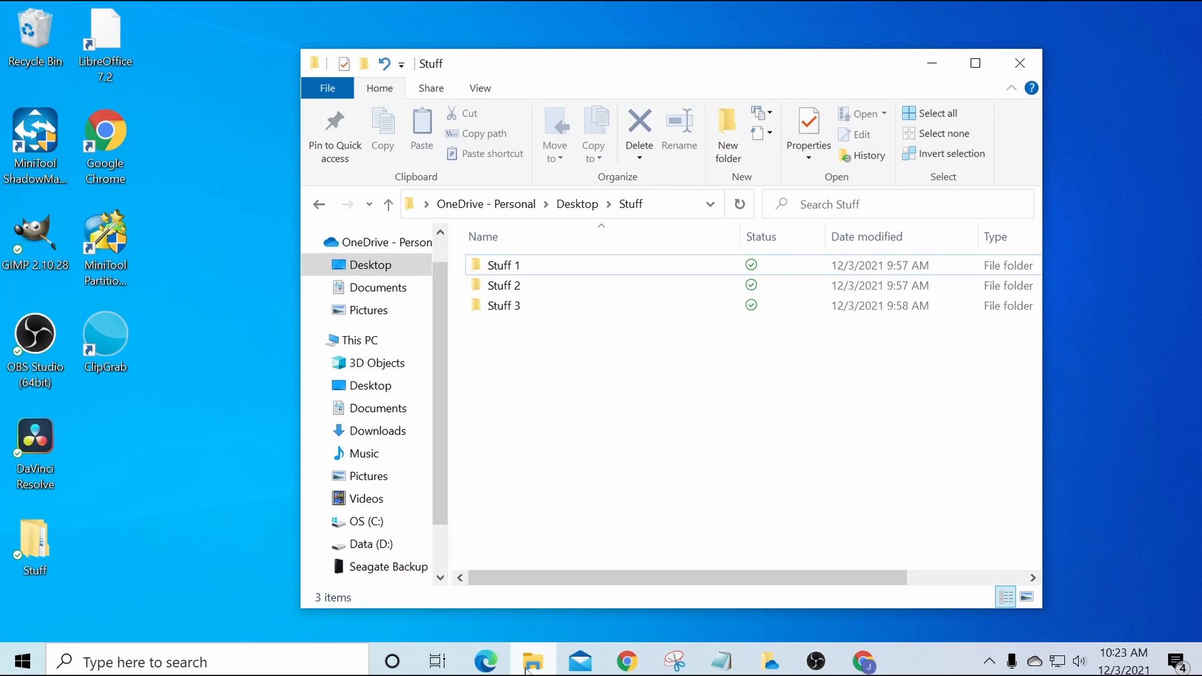
click(320, 205)
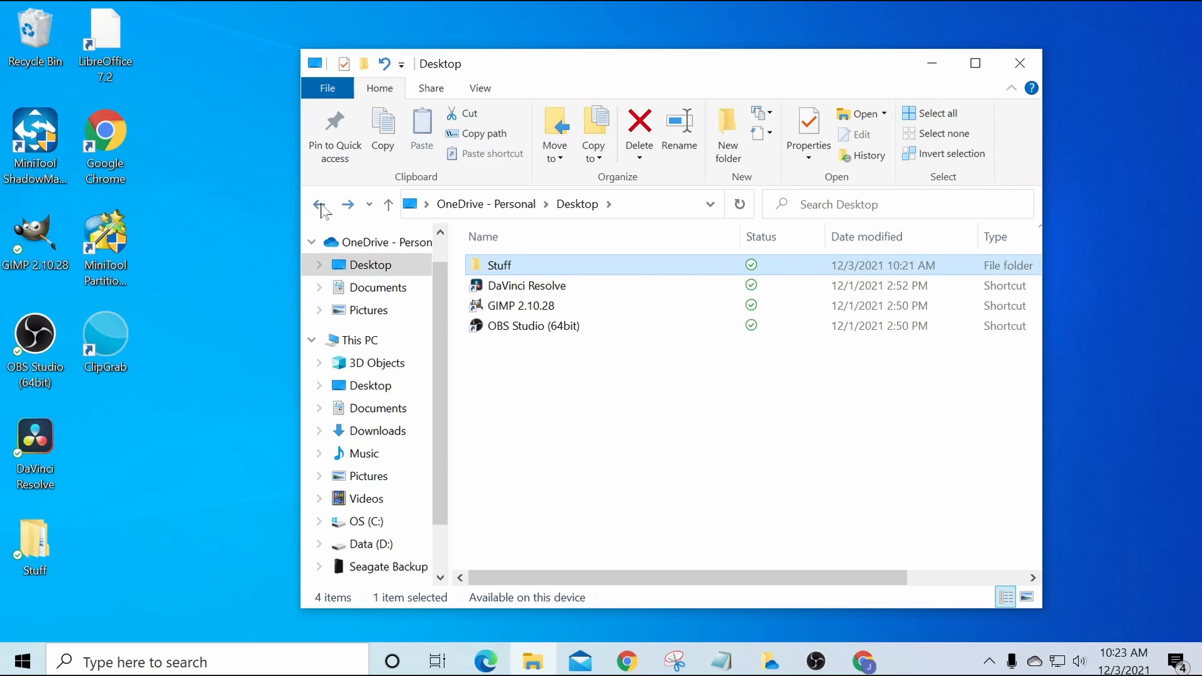
click(319, 205)
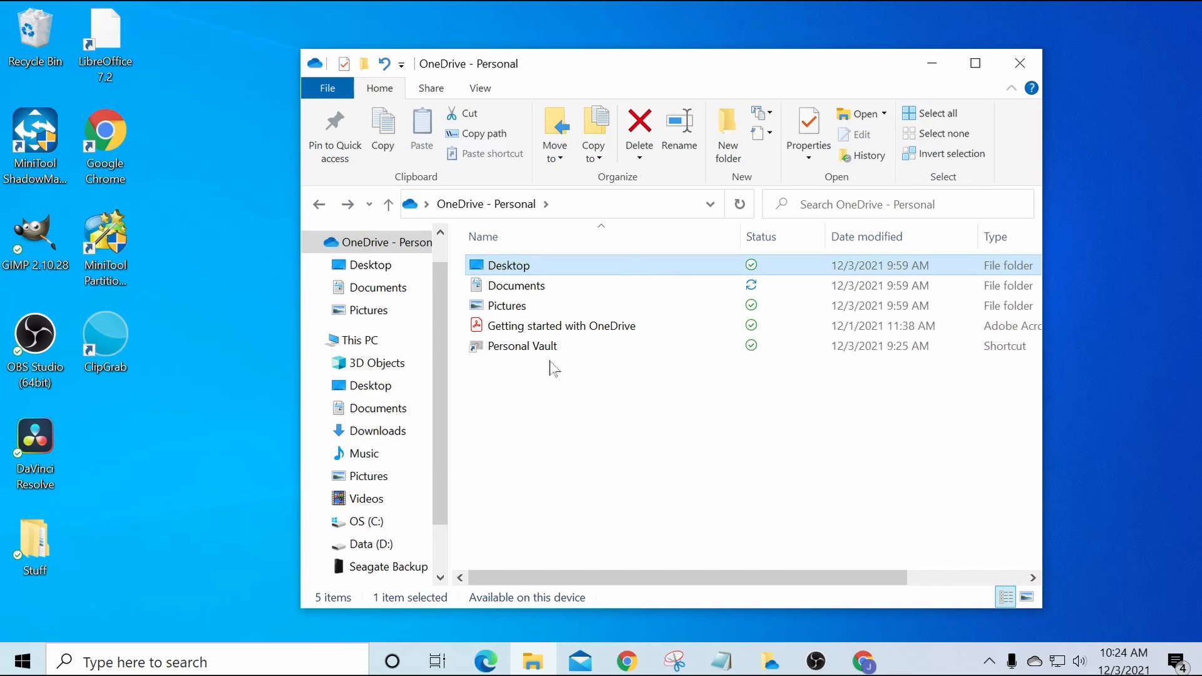
key(alt+p)
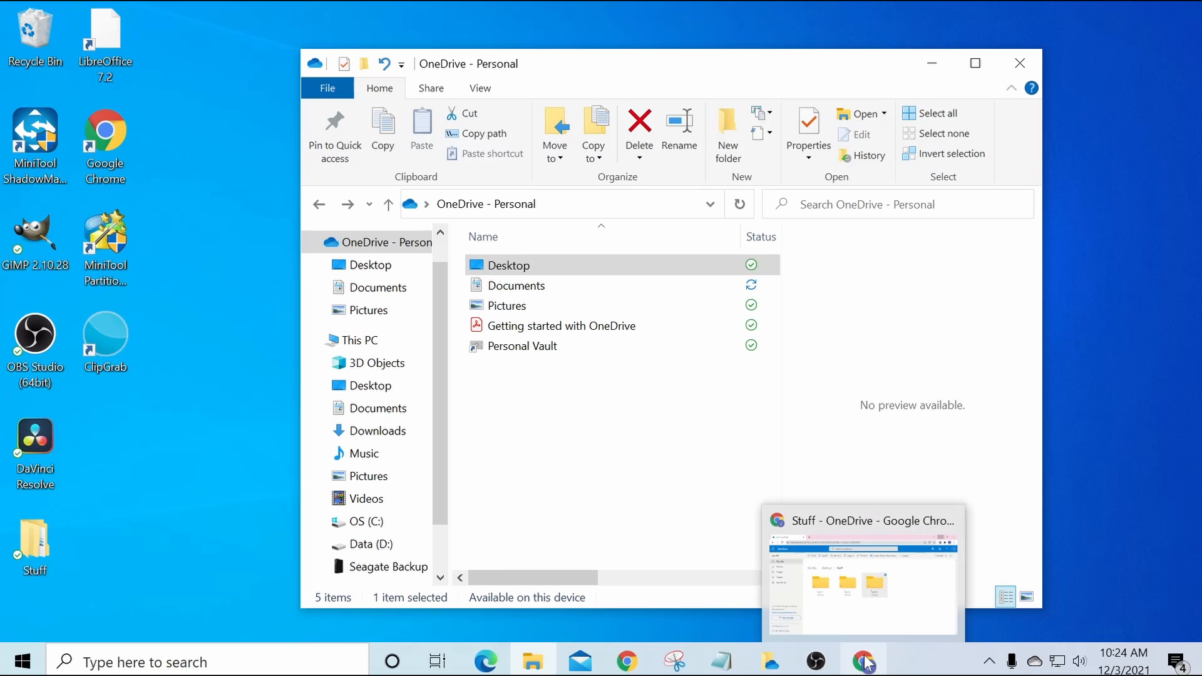
click(862, 662)
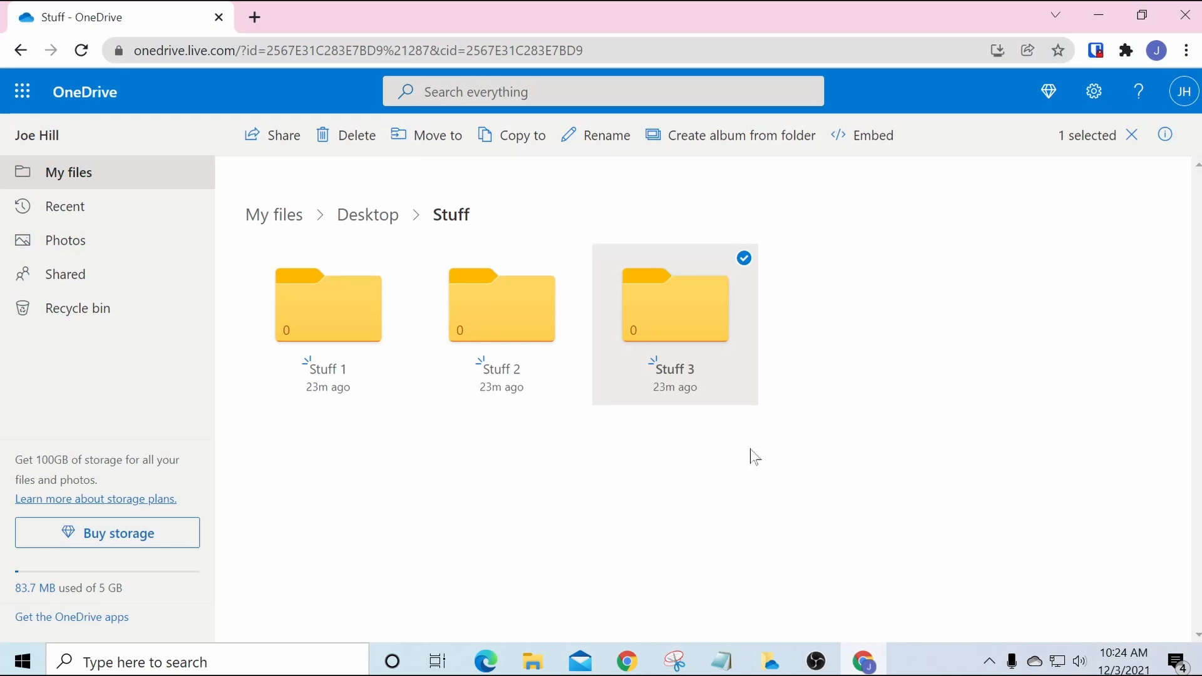
click(290, 228)
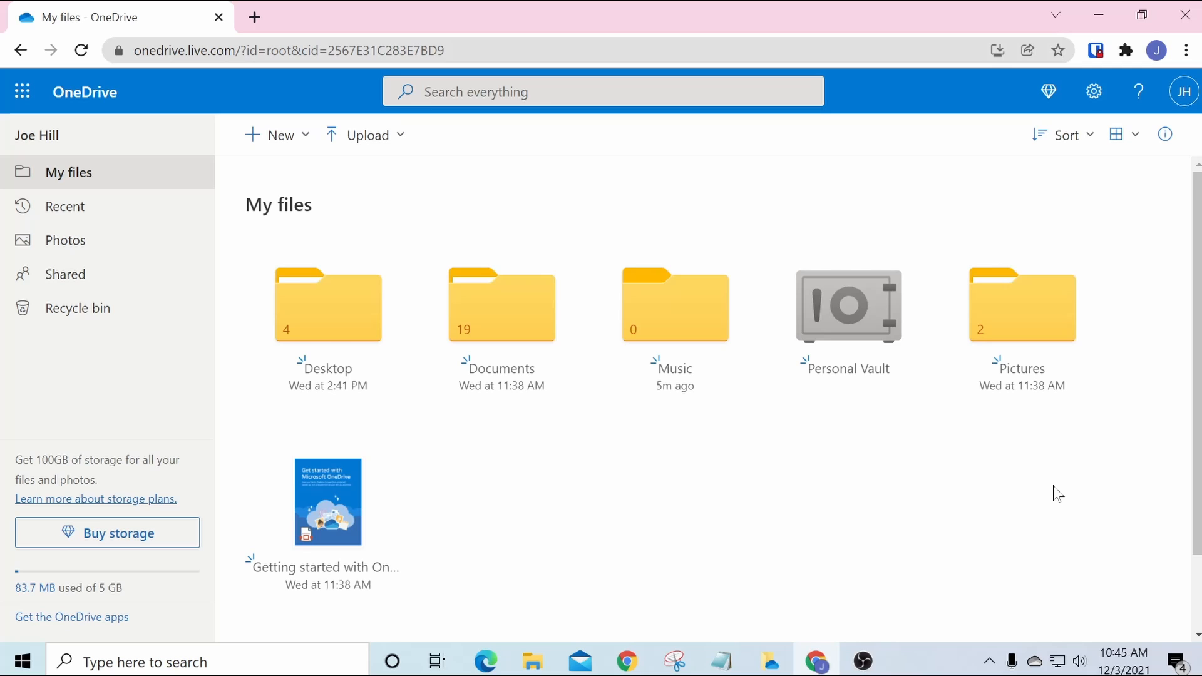
Unlock the Personal Vault on OneDrive online with an emailed verification code and look through the vault page.
click(842, 313)
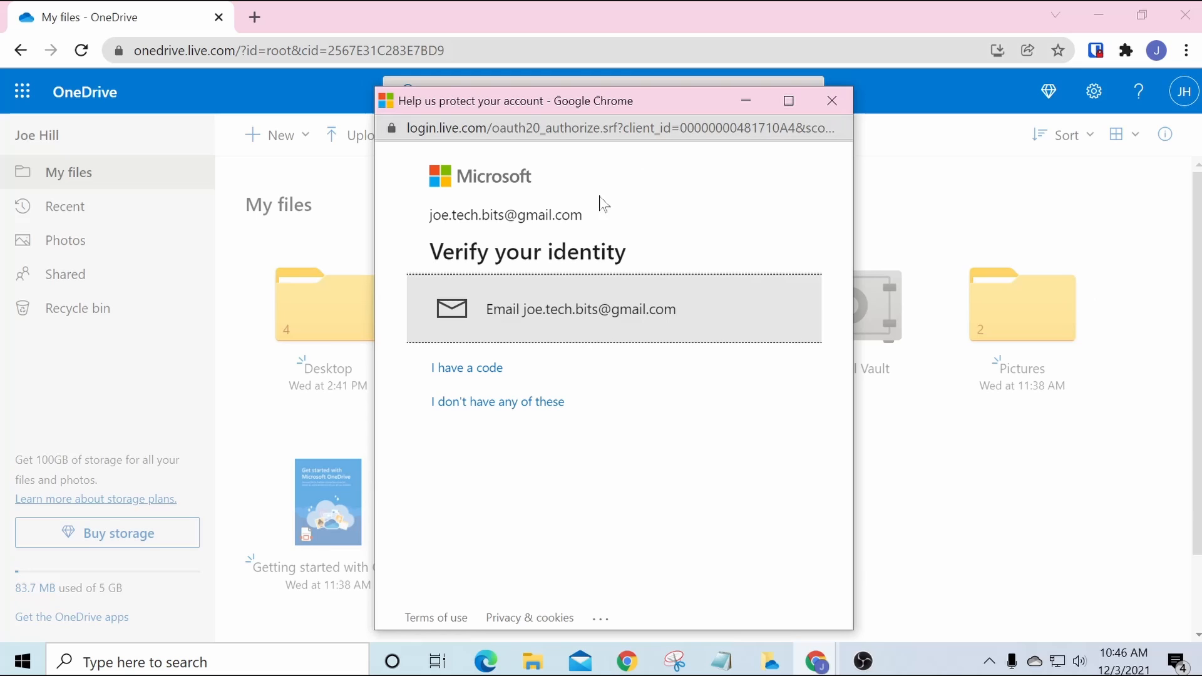
click(524, 319)
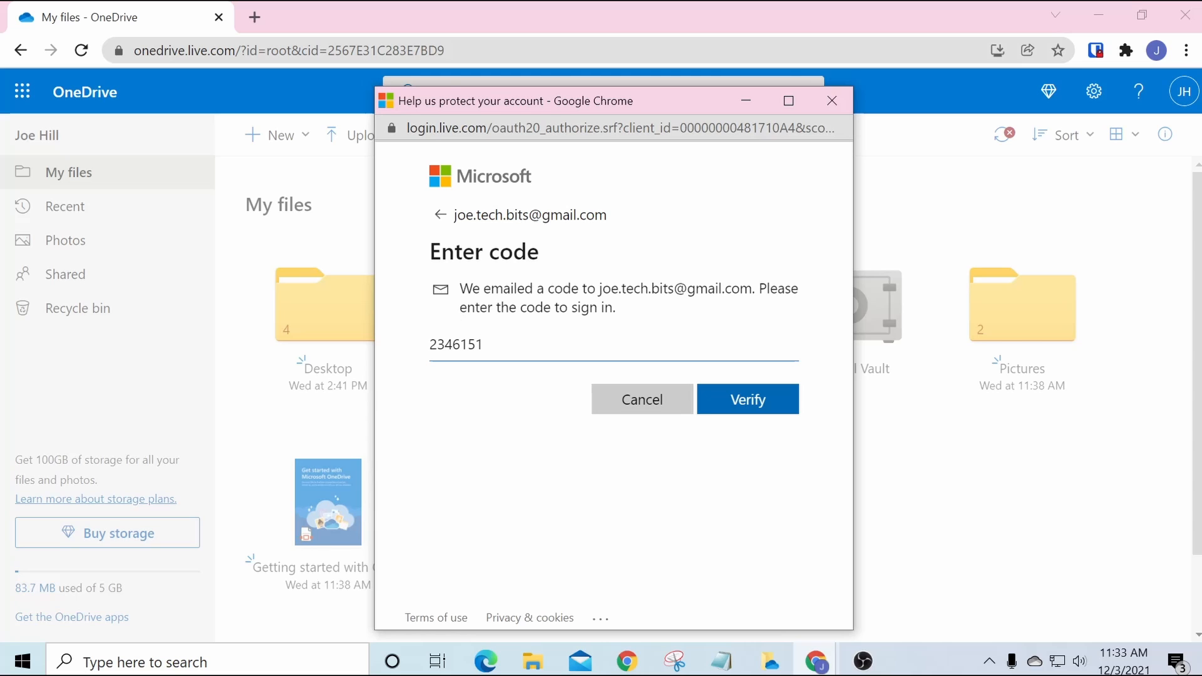
click(745, 399)
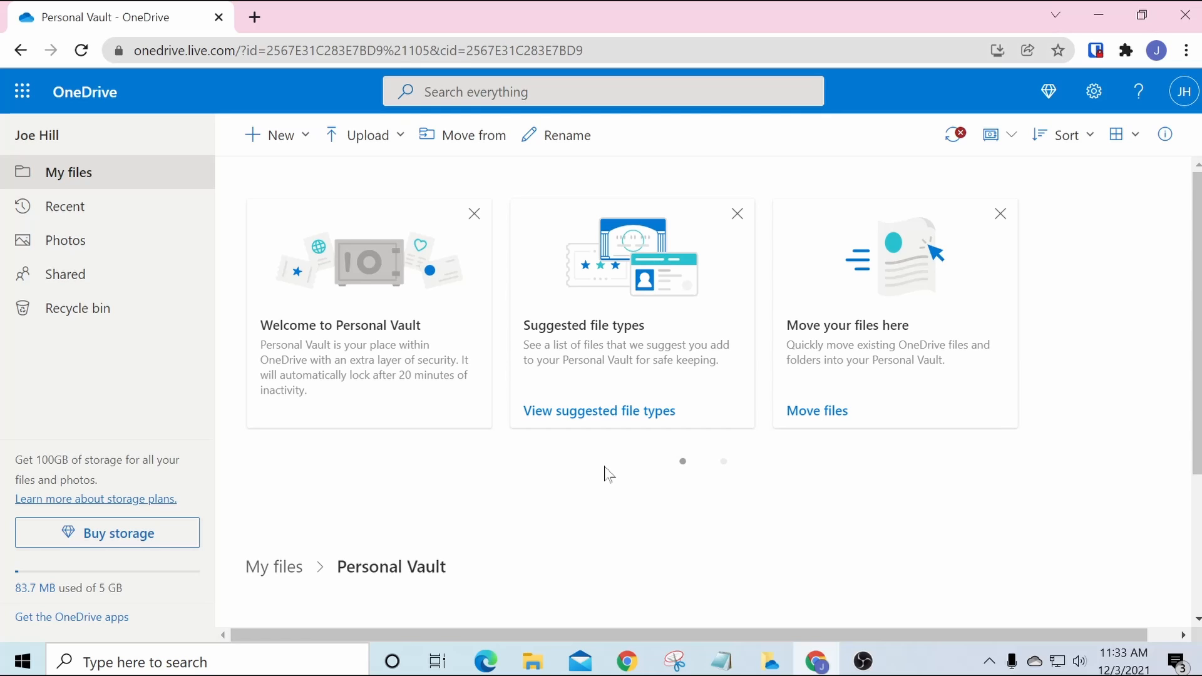
scroll(1085, 402, down, 3)
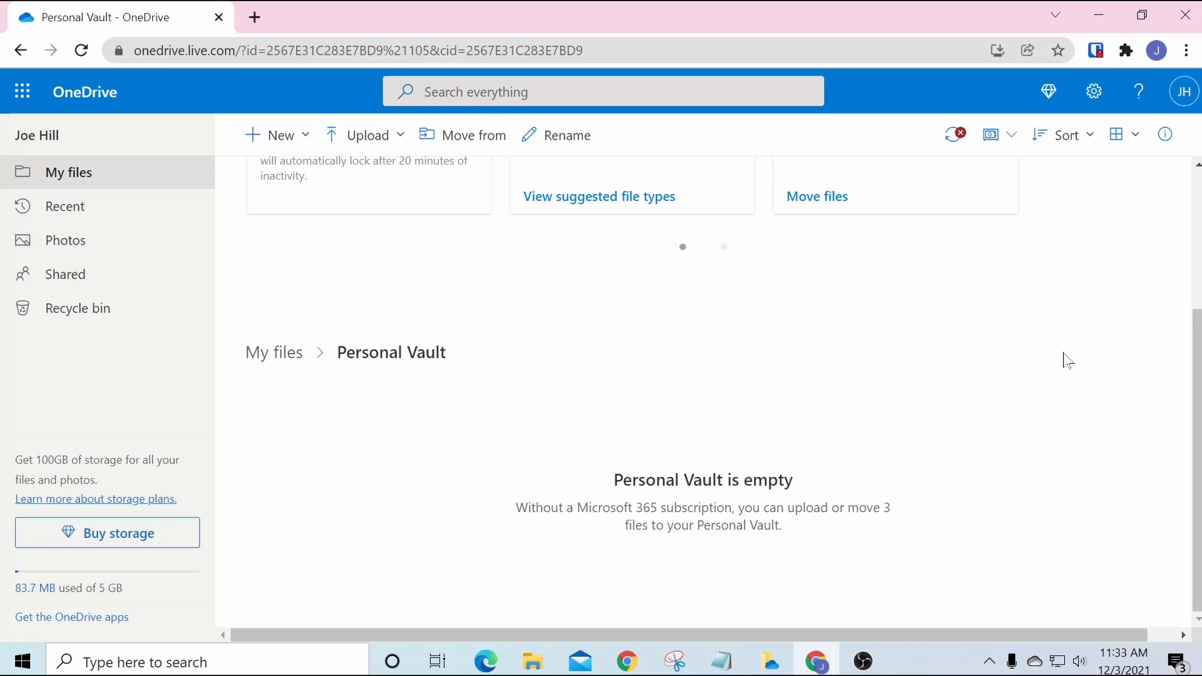
scroll(1063, 361, up, 3)
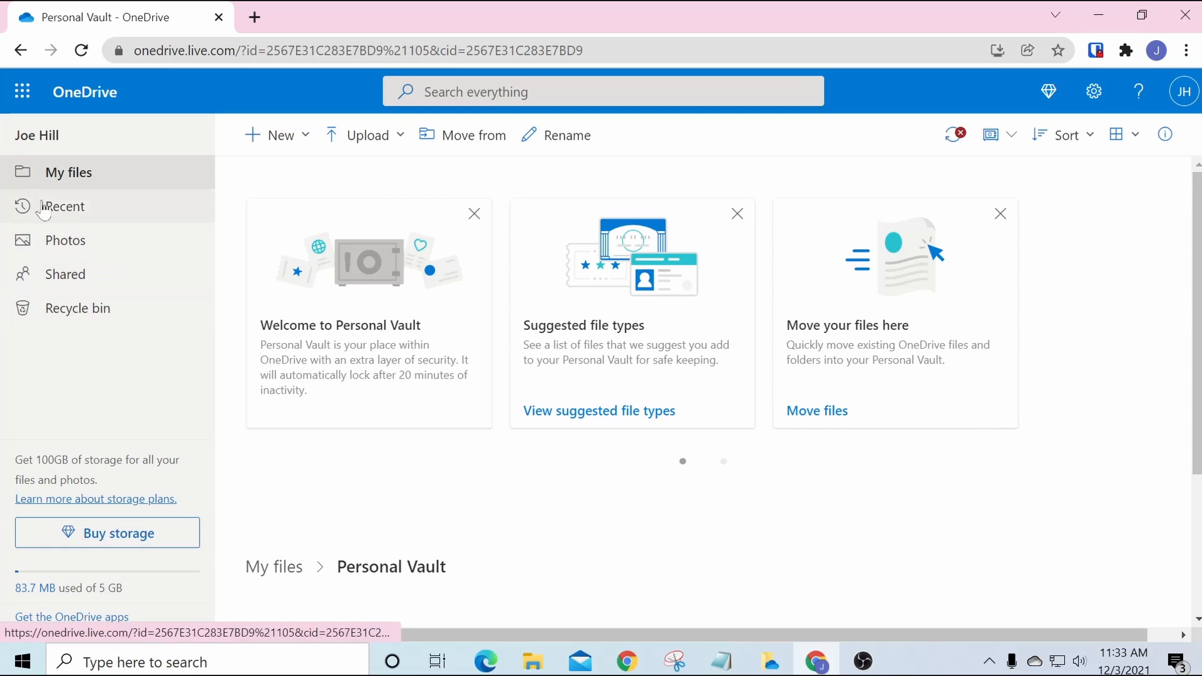
Move the Music folder from My files on OneDrive online into the Personal Vault.
click(69, 173)
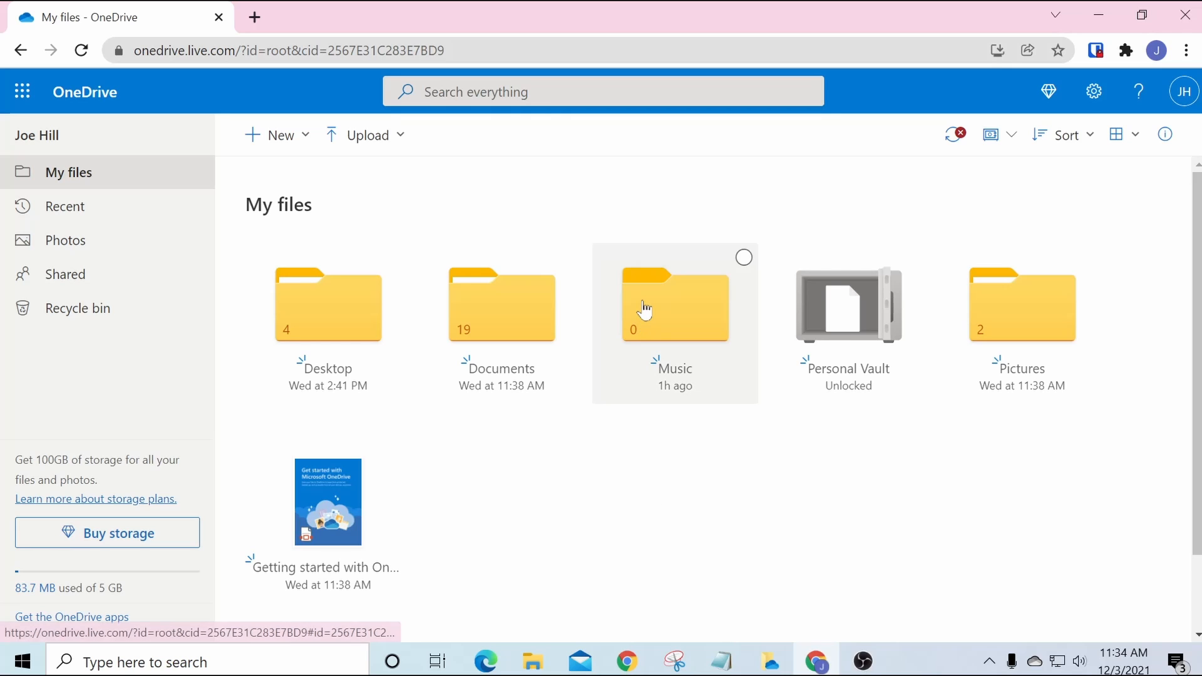
click(691, 286)
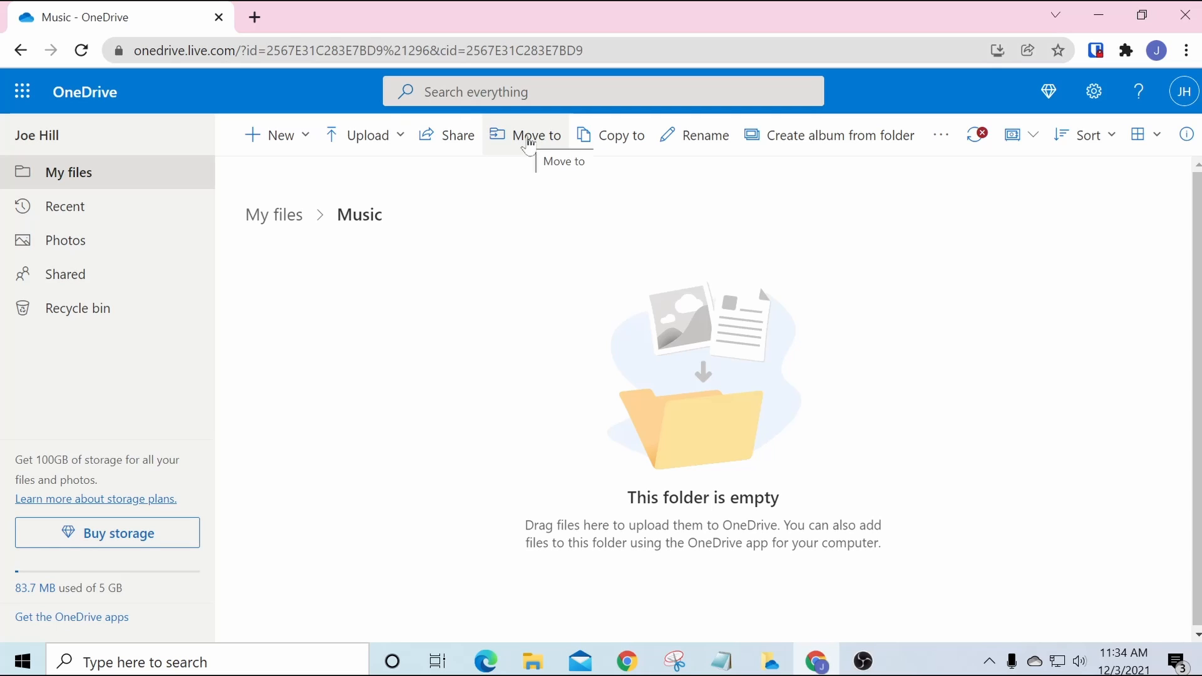
click(528, 140)
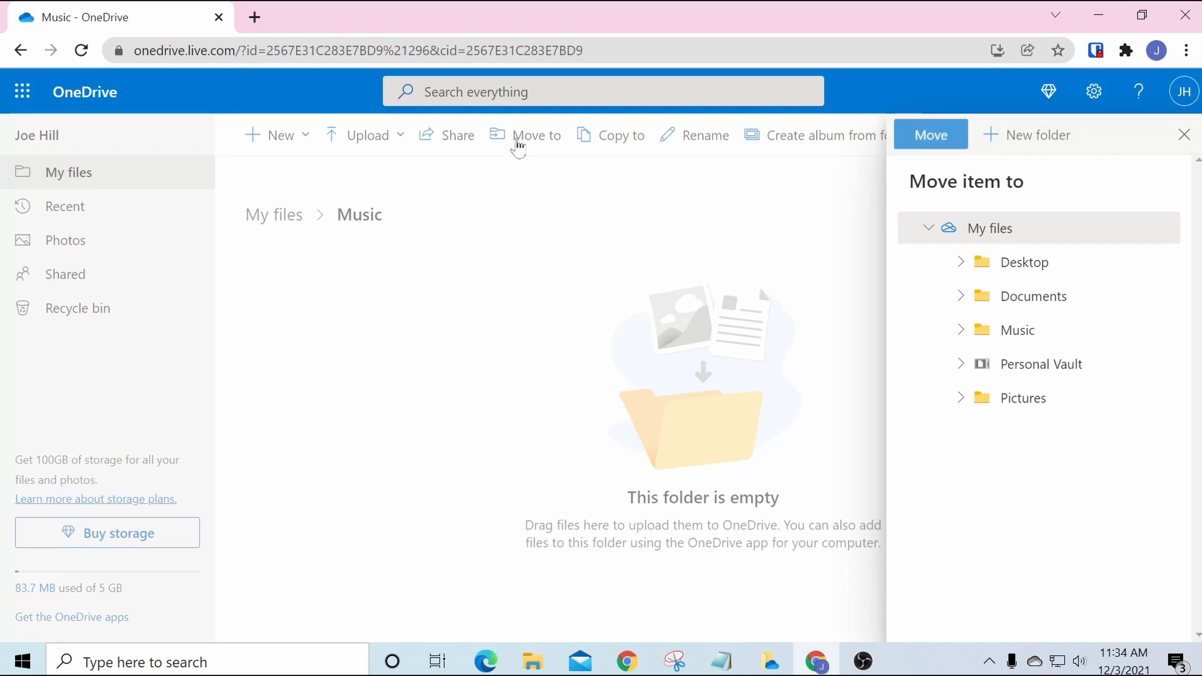
click(1027, 369)
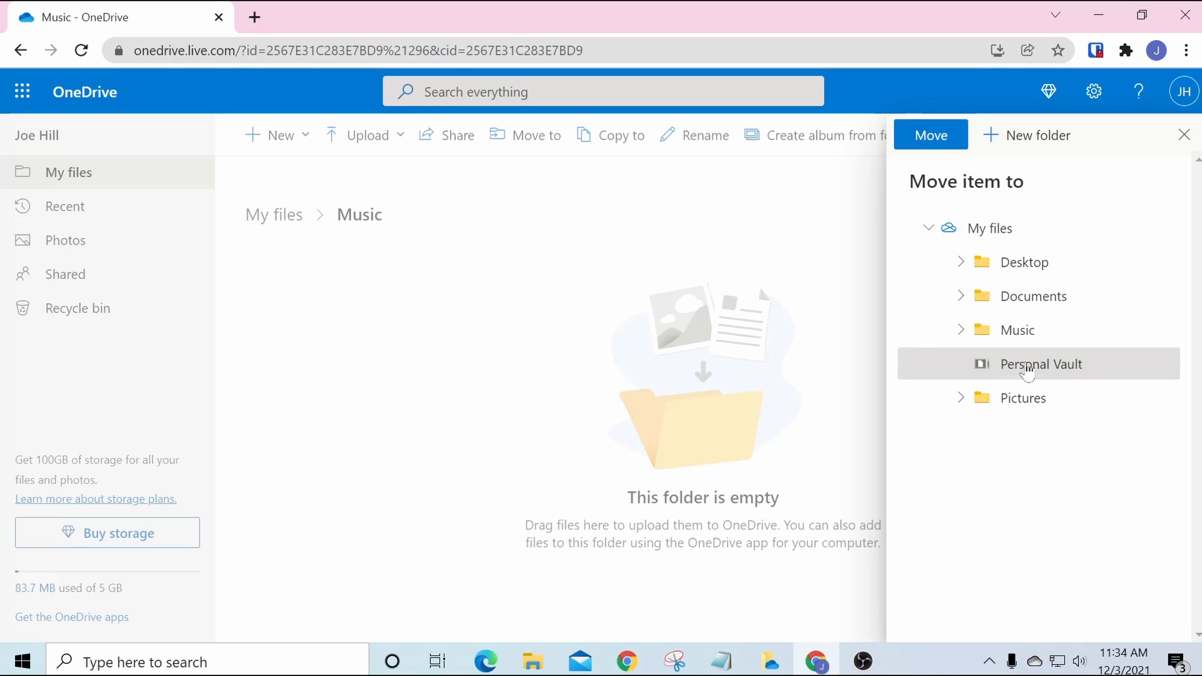
click(926, 135)
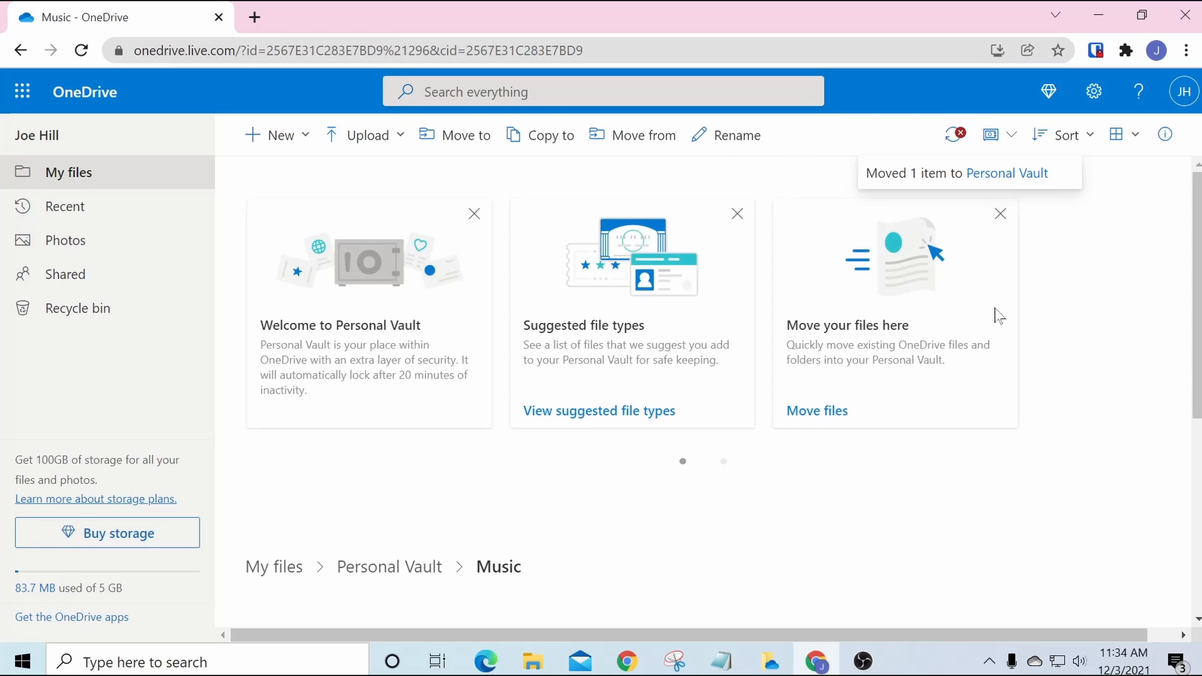
Look through the moved Music folder and return to the Personal Vault to check its contents.
scroll(1001, 364, down, 5)
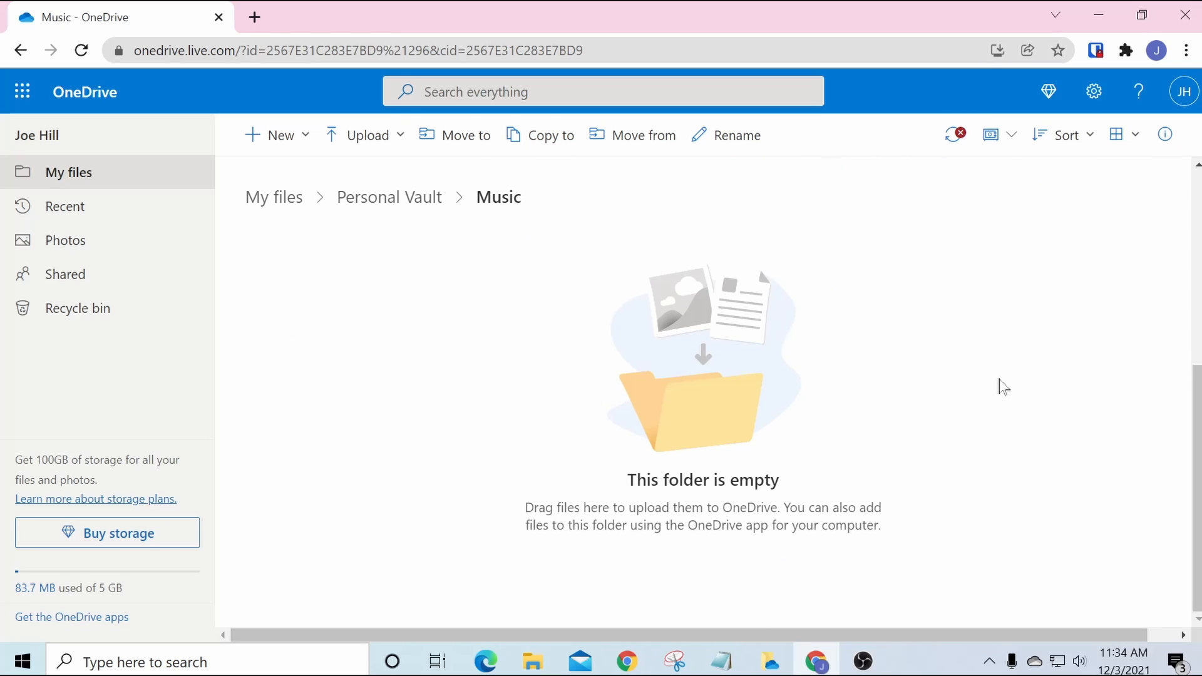
scroll(1002, 385, up, 3)
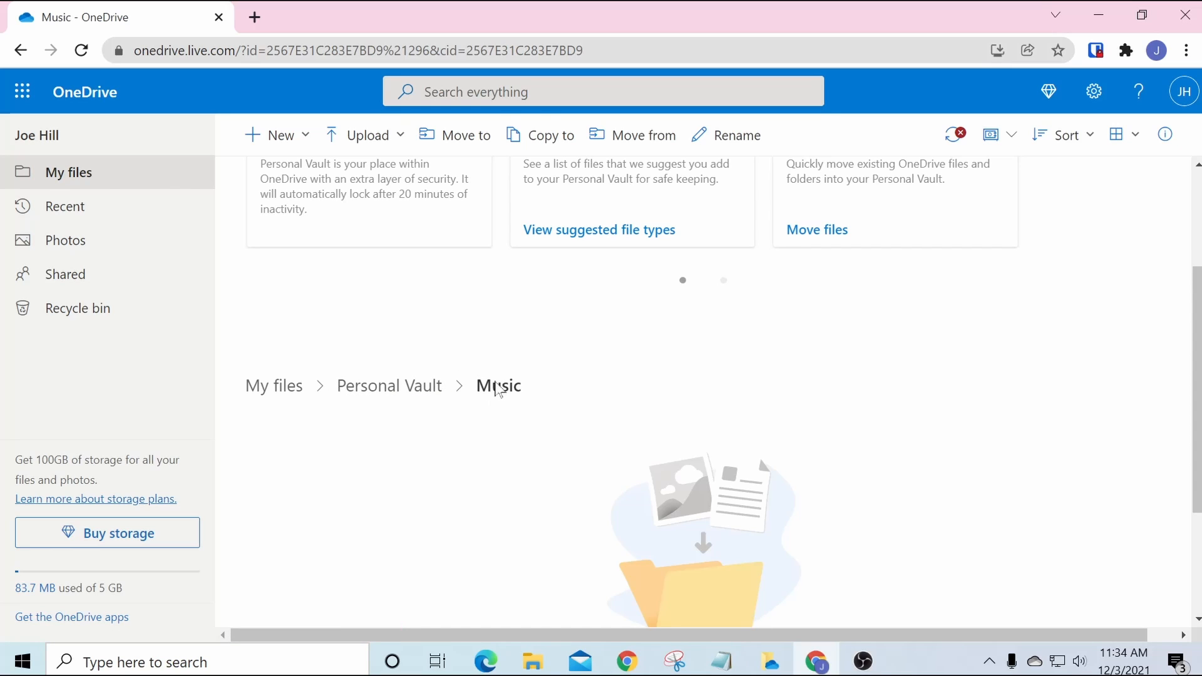
click(390, 387)
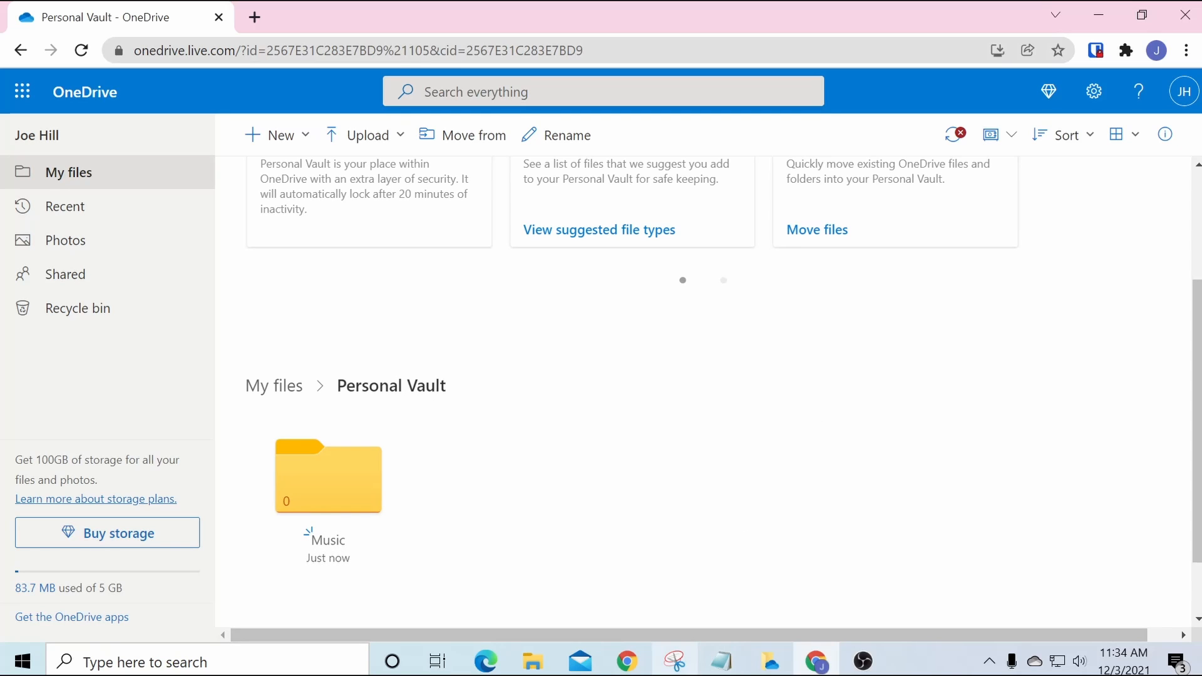
Try to open the Personal Vault from the local OneDrive - Personal folder in File Explorer, allowing its setup but cancelling the identity verification.
click(532, 664)
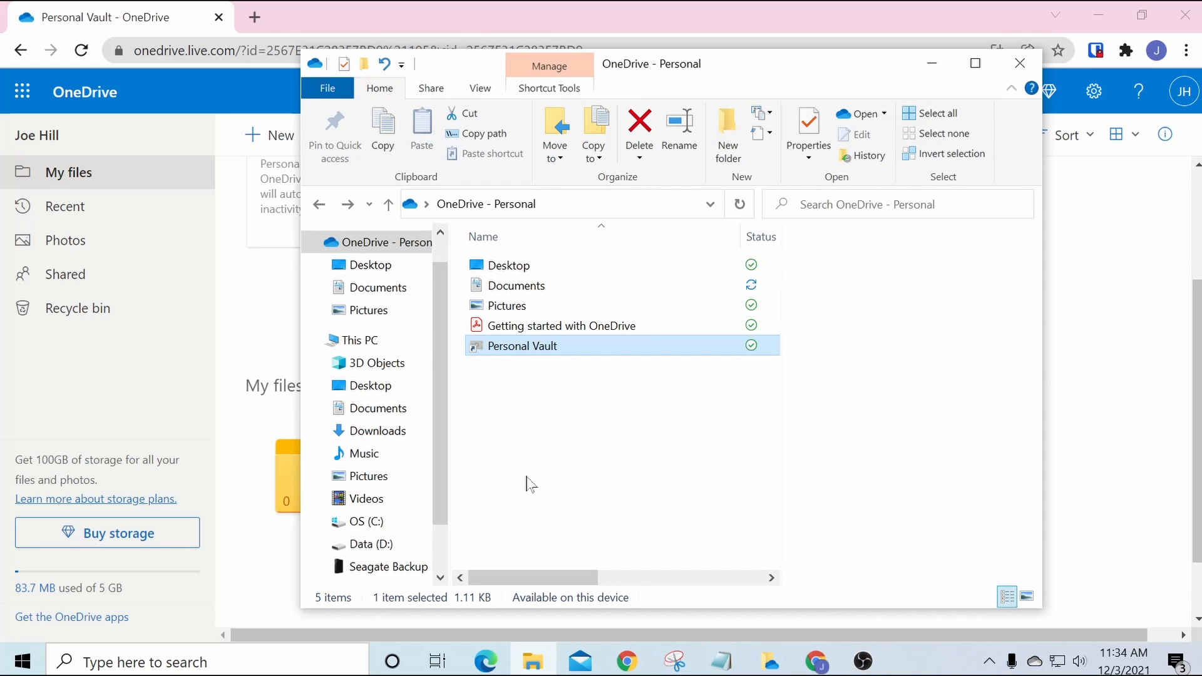
click(508, 348)
click(627, 346)
double_click(628, 346)
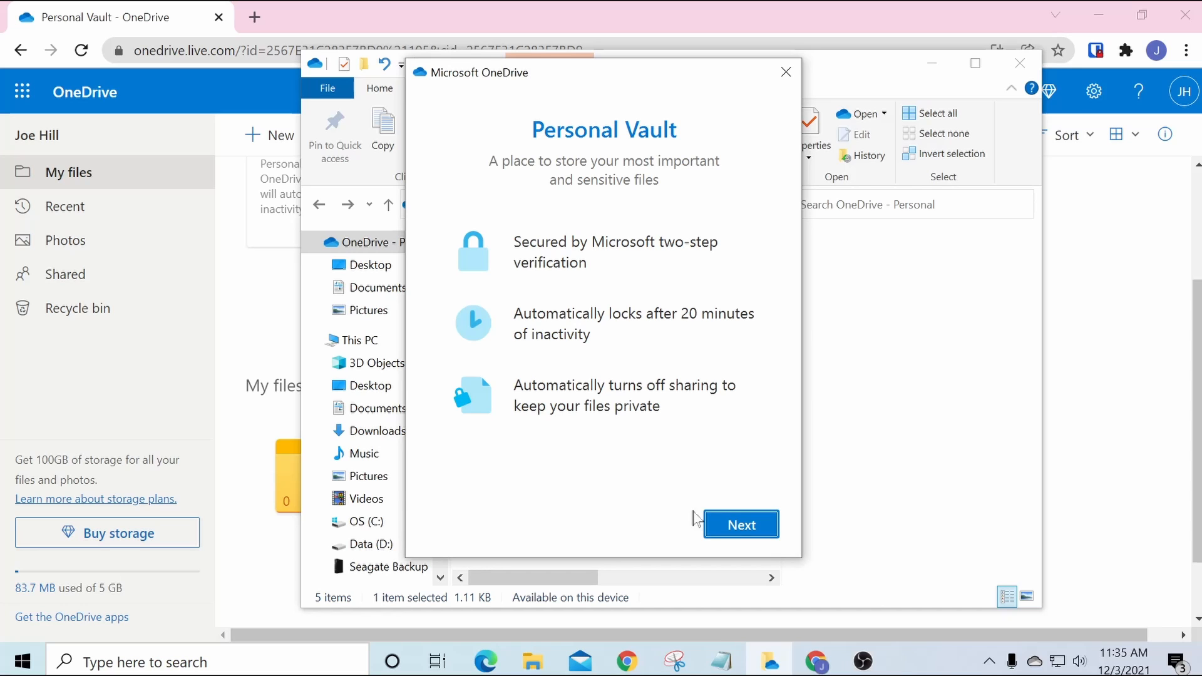
click(760, 529)
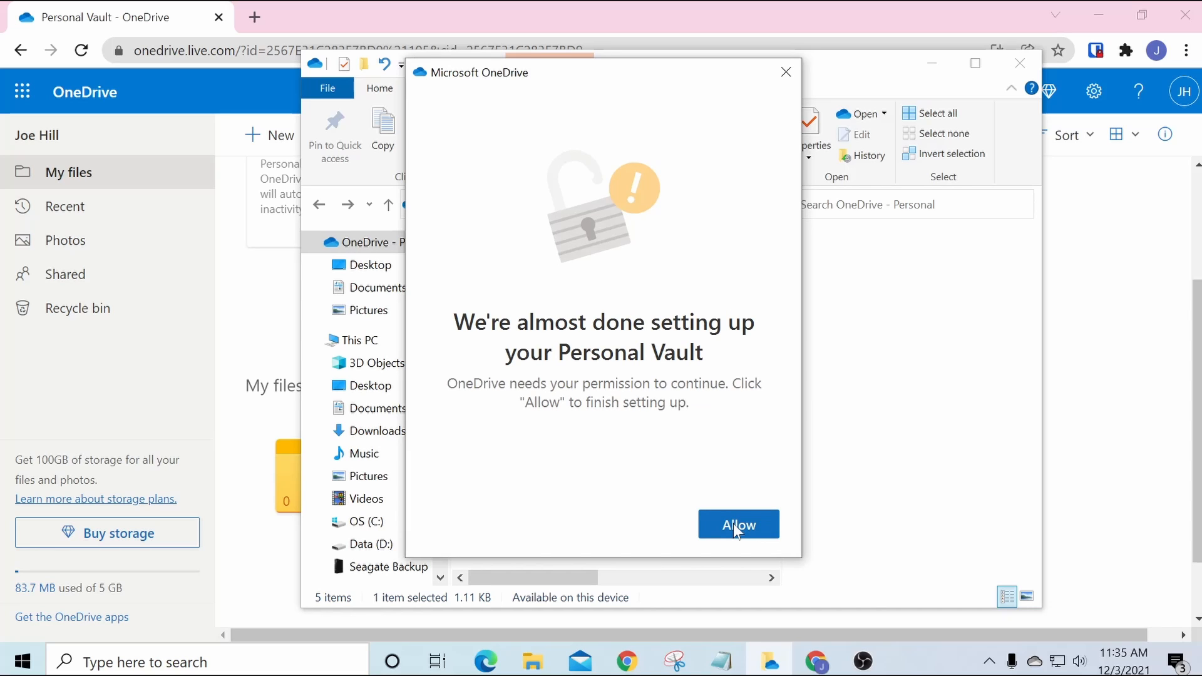
click(734, 523)
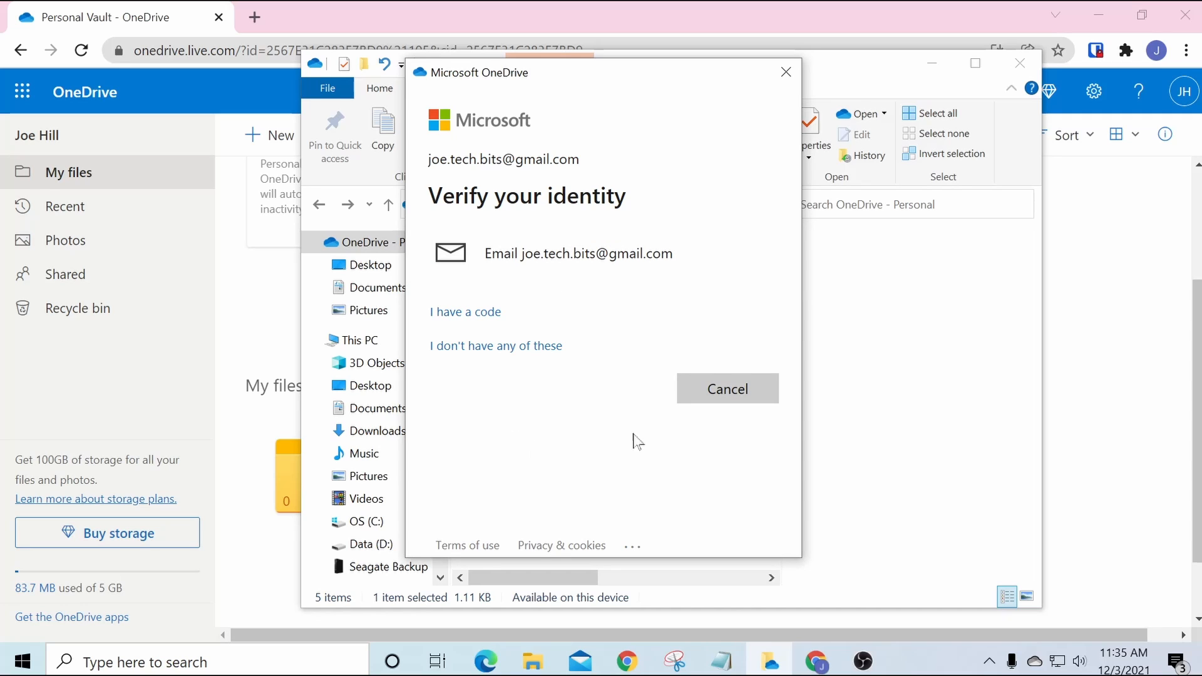
click(707, 395)
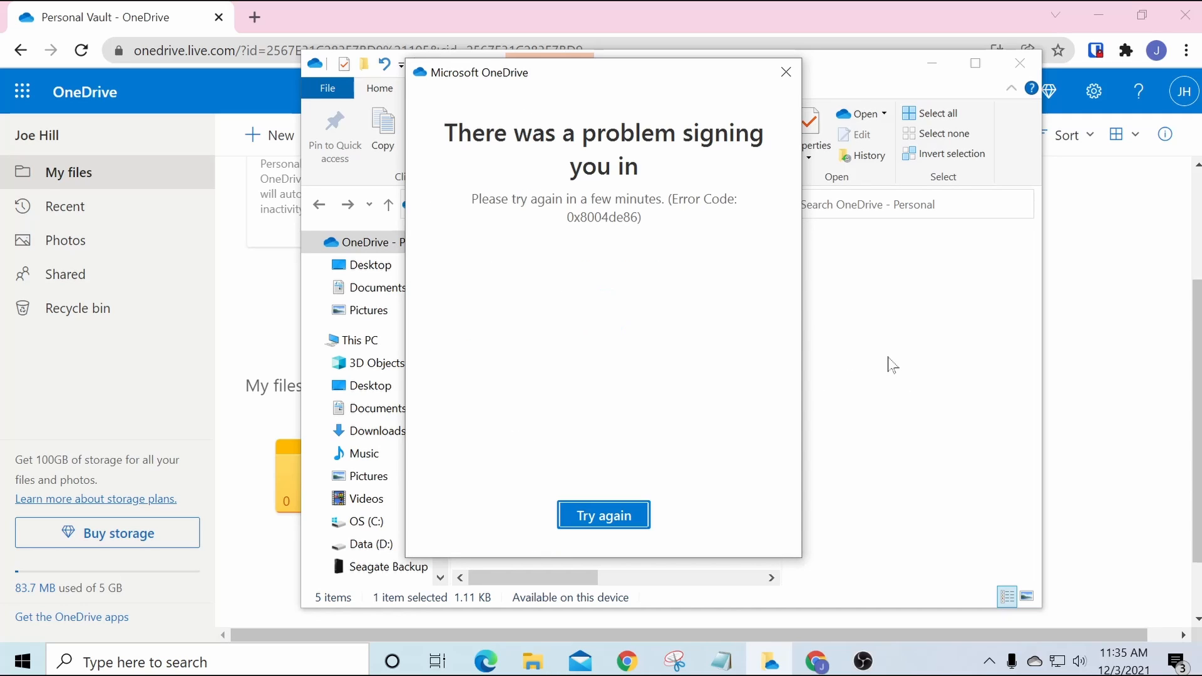
click(786, 72)
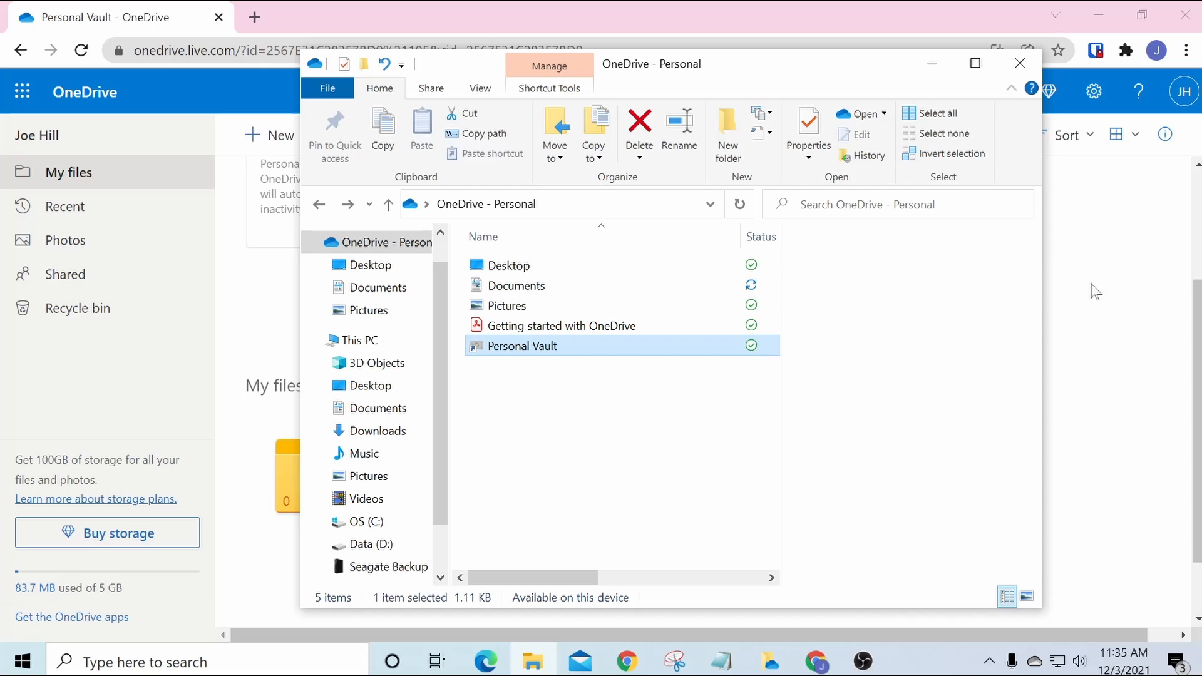
Return to OneDrive online in the browser and review the Personal Vault page's information cards and stored folders.
click(1096, 243)
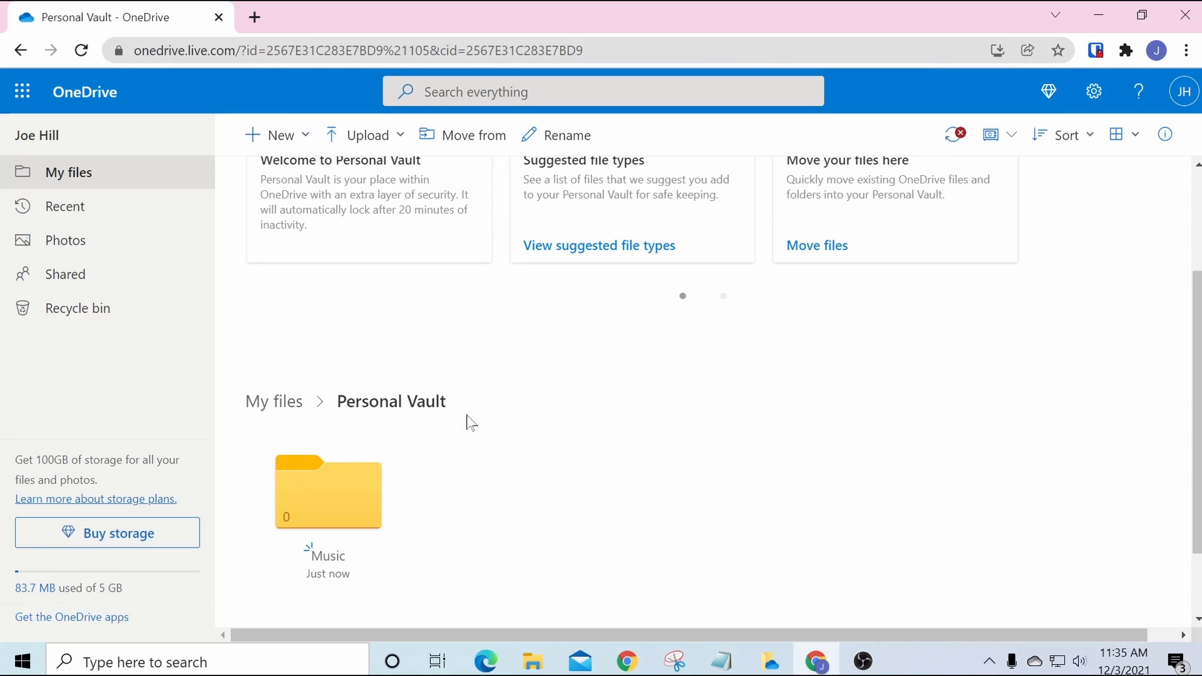
scroll(592, 400, up, 1)
scroll(592, 401, up, 1)
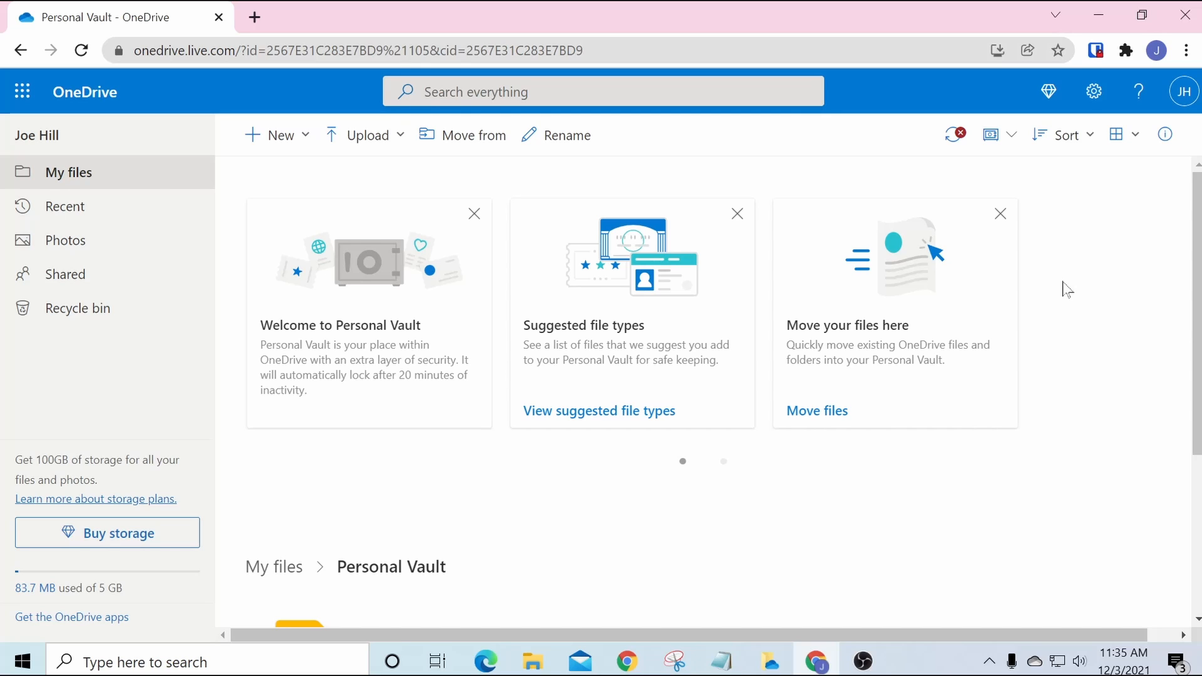
scroll(1064, 289, down, 3)
scroll(695, 322, up, 3)
scroll(1098, 346, down, 3)
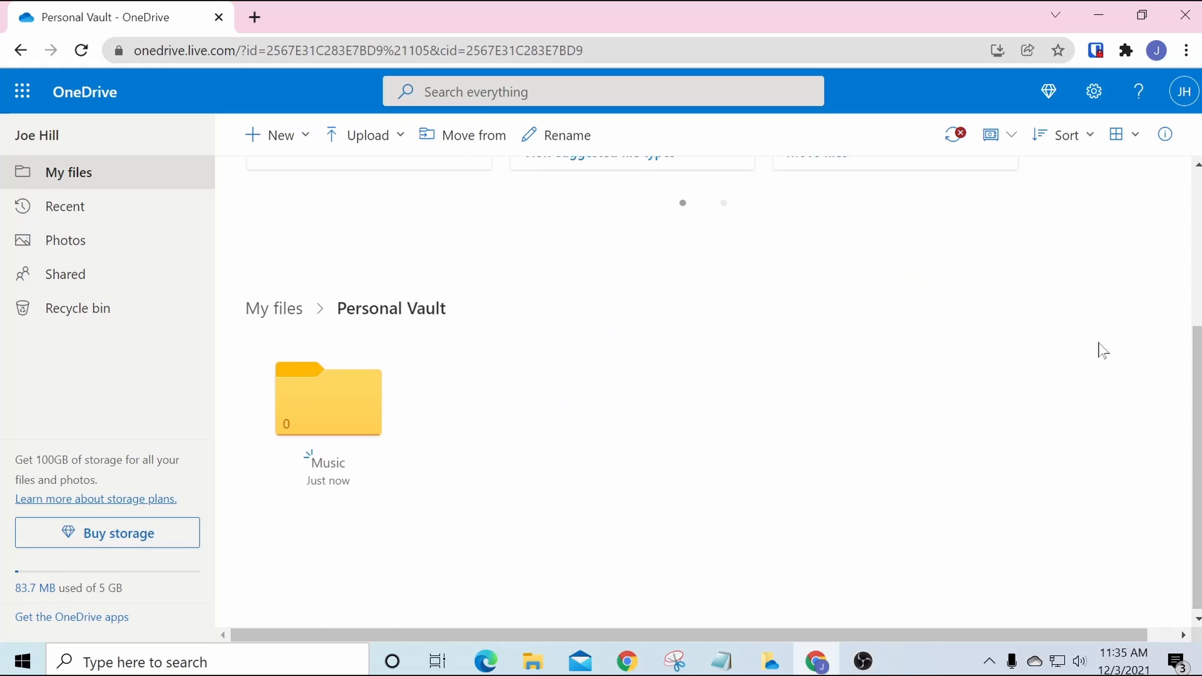
scroll(939, 381, up, 3)
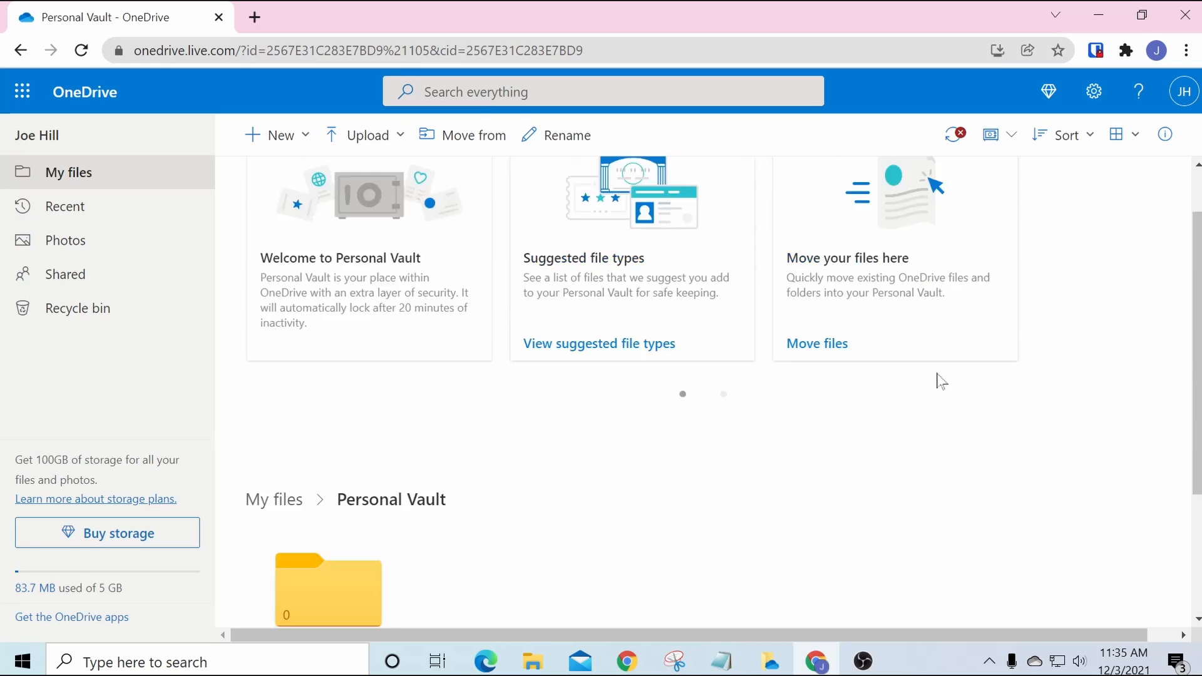